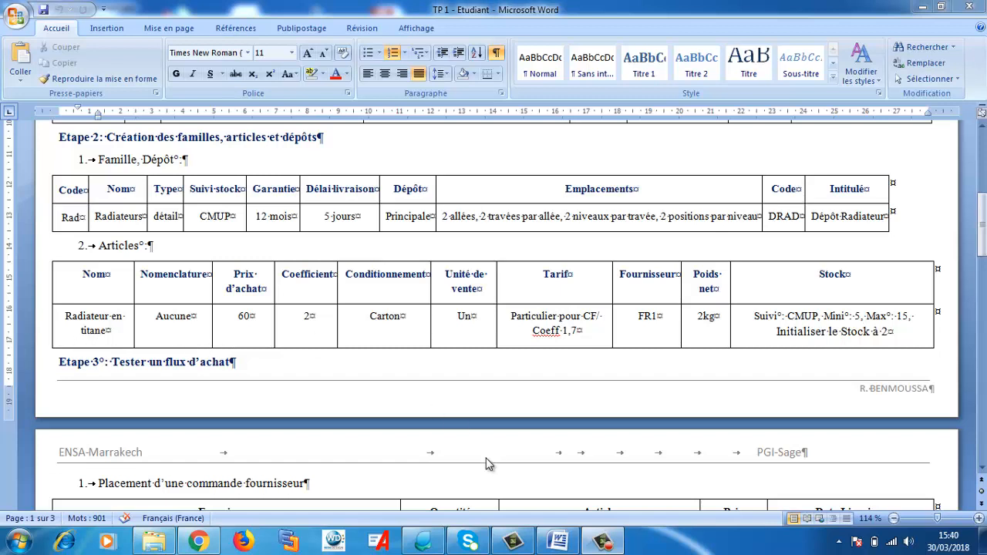
Step: Switch to Sage 100 Gestion commerciale and open the commercial file LesRadiateurs18
click(423, 542)
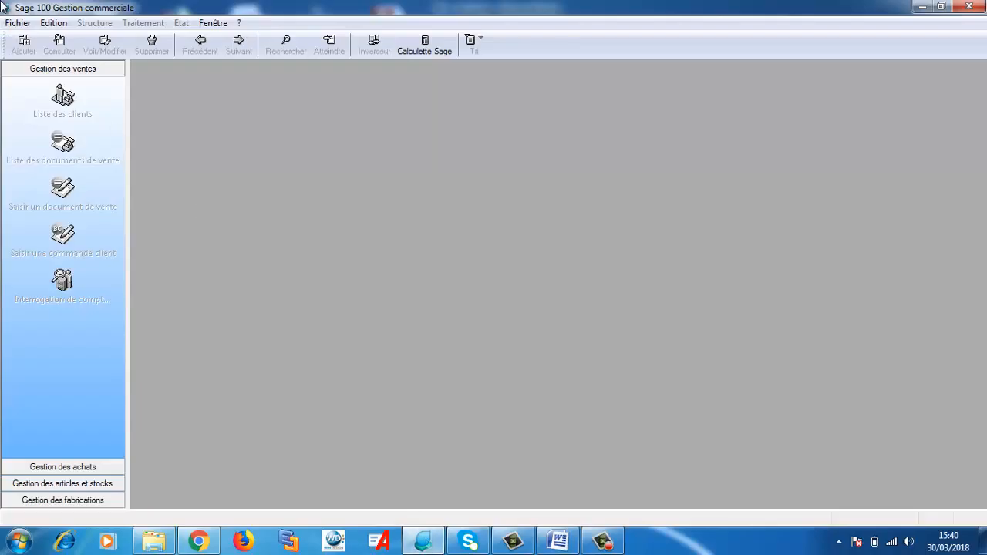
click(14, 25)
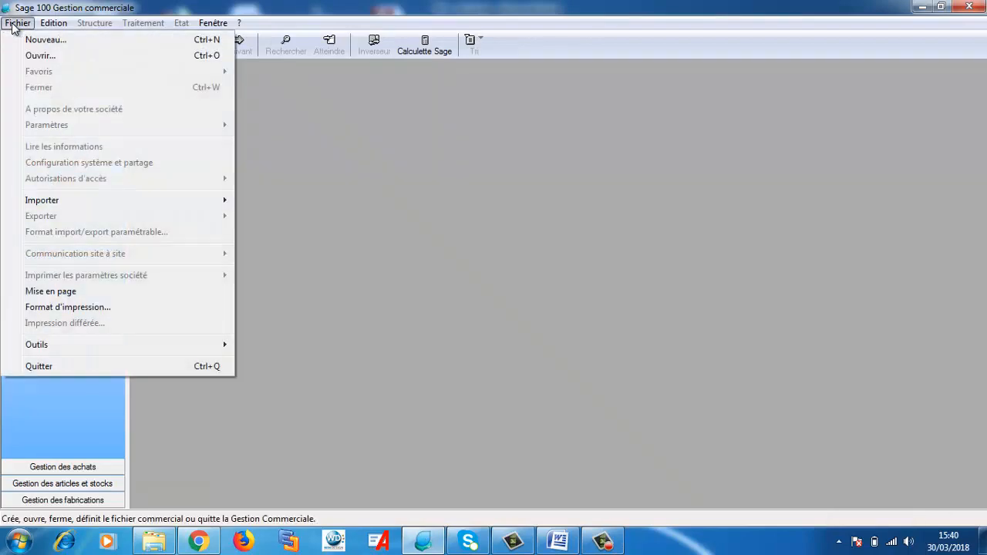
click(35, 61)
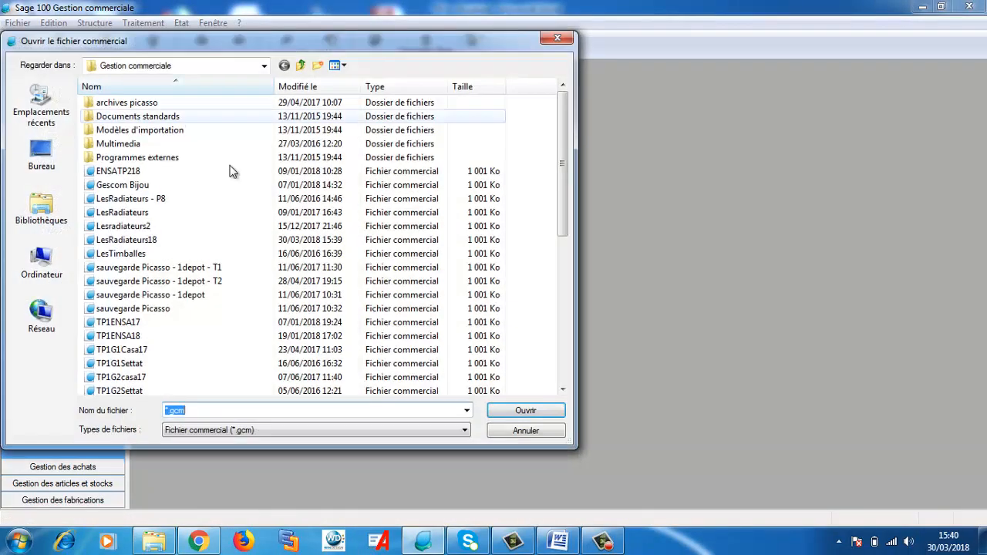
double_click(151, 240)
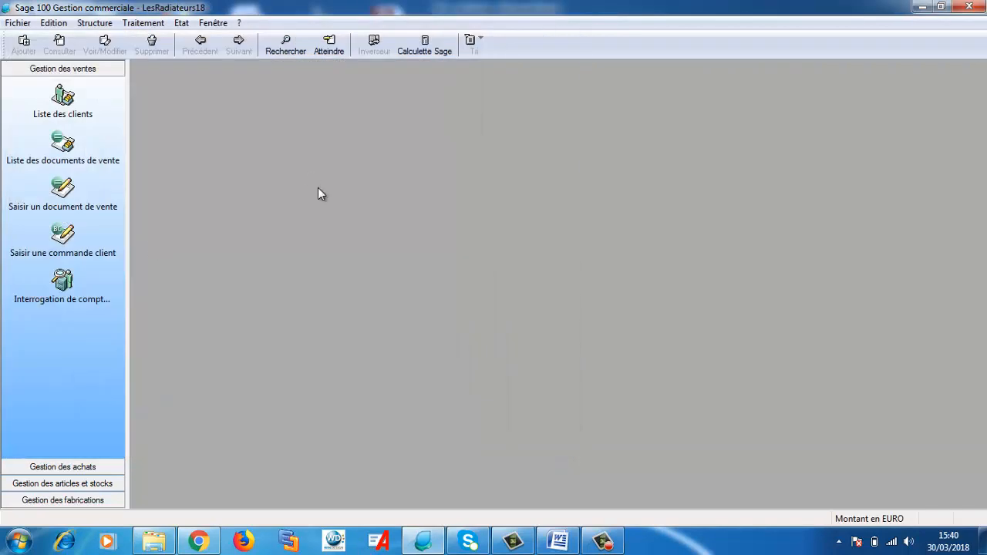
Step: Start a new article family and enter the code RAD from the family table in the Word exercise document
click(96, 24)
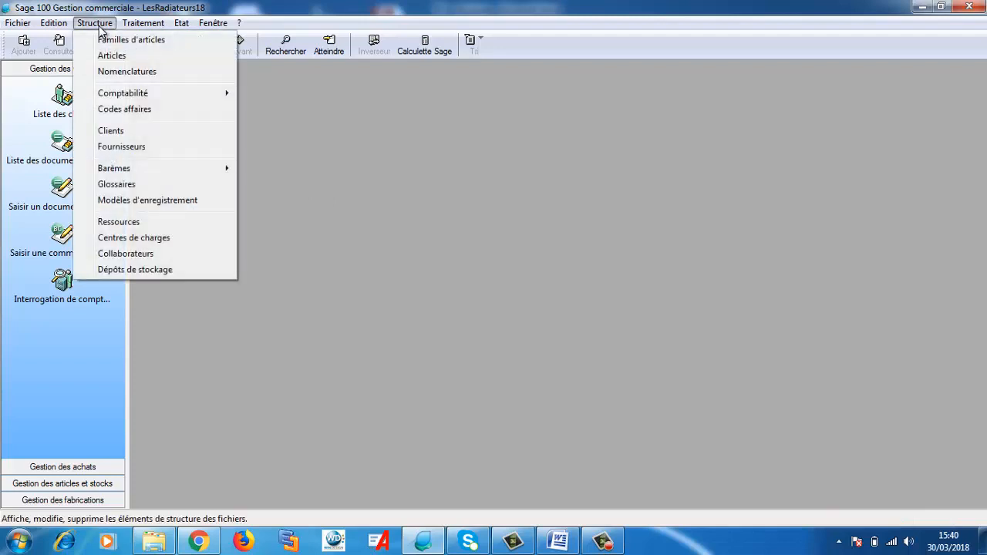
click(107, 43)
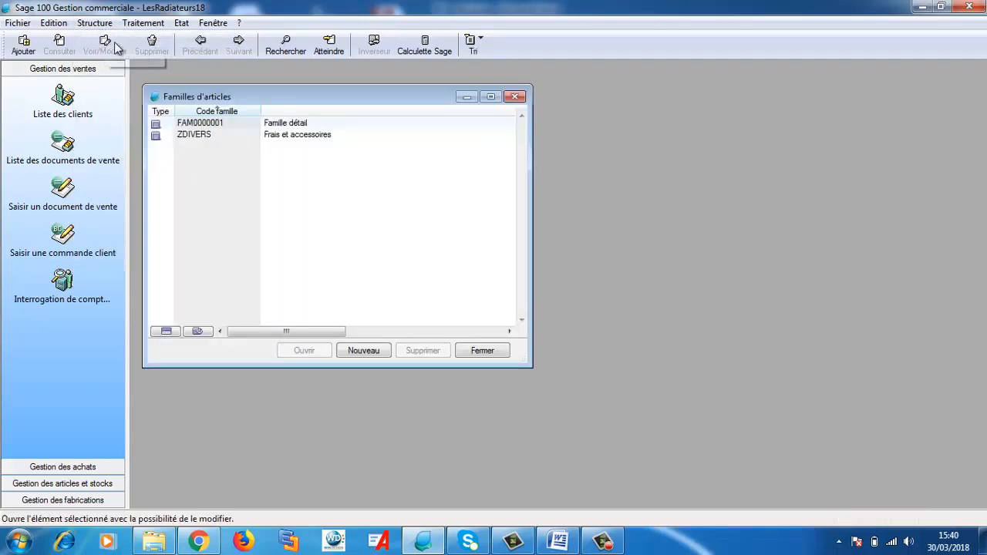
click(364, 351)
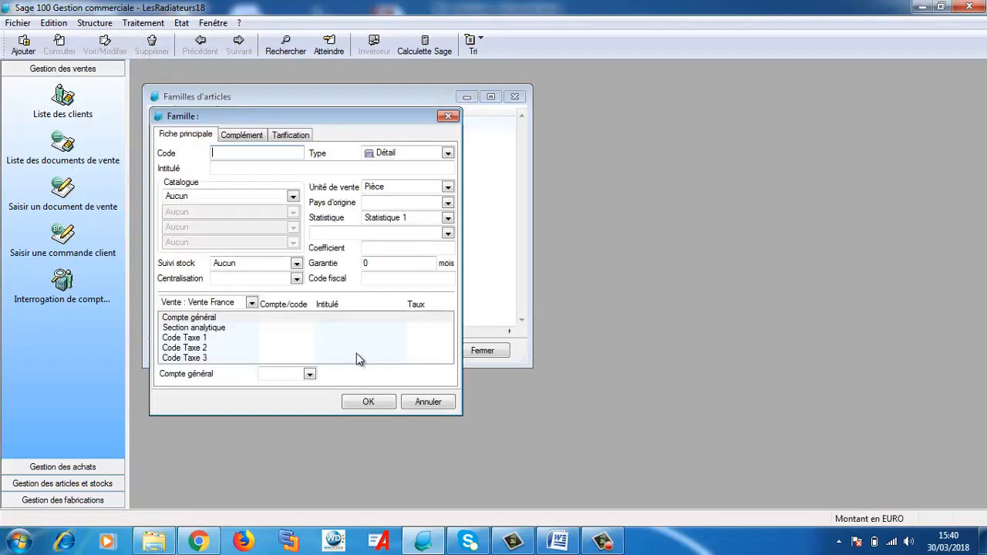
click(557, 549)
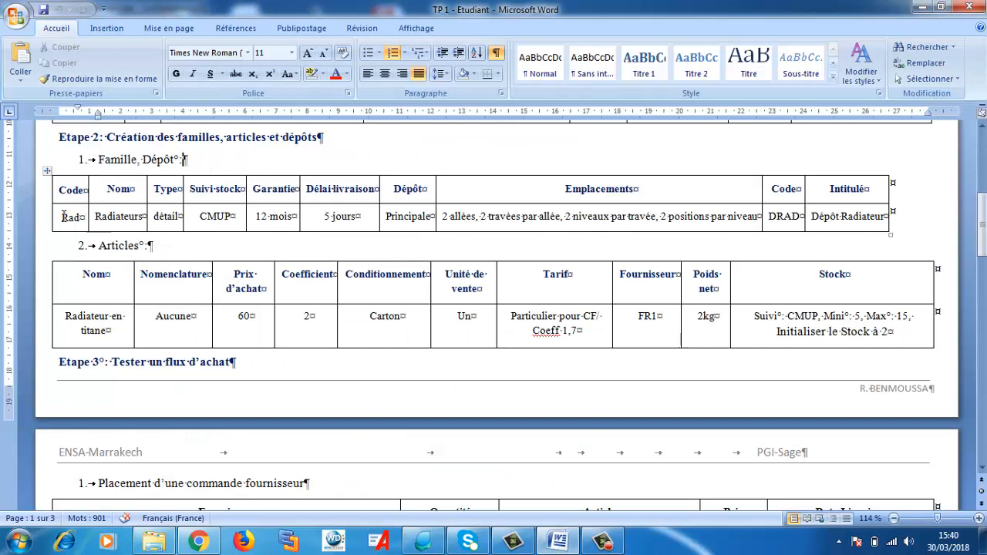
drag(62, 217, 85, 216)
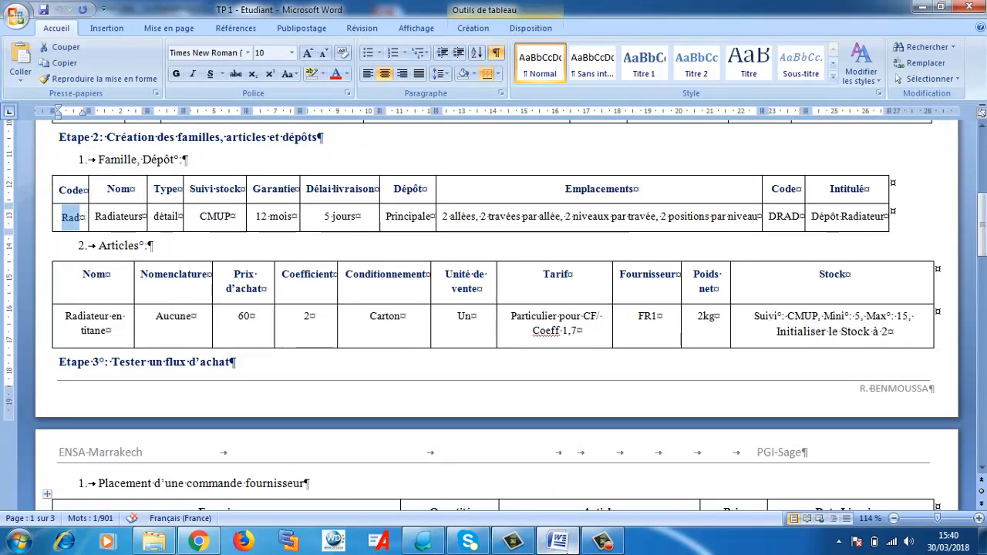
click(558, 542)
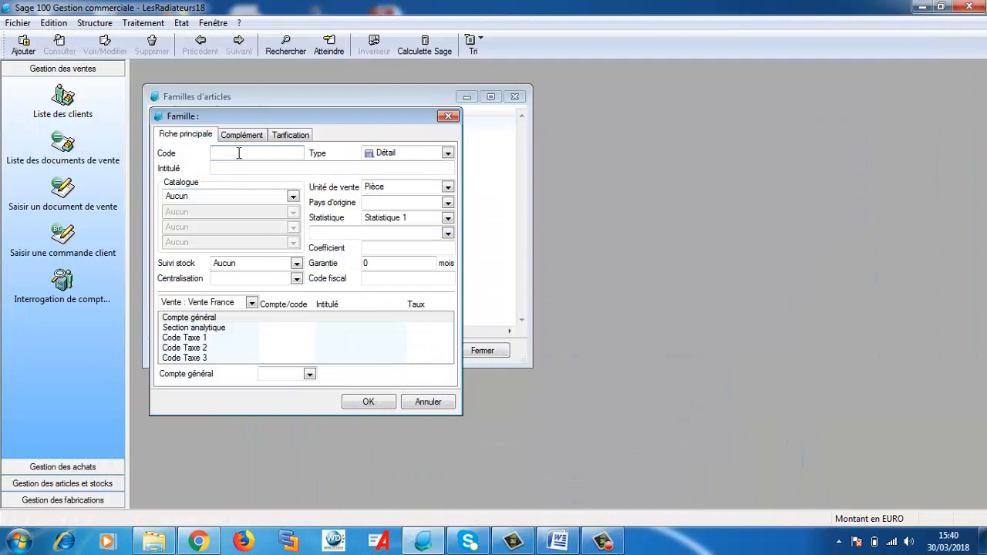
text(RAD)
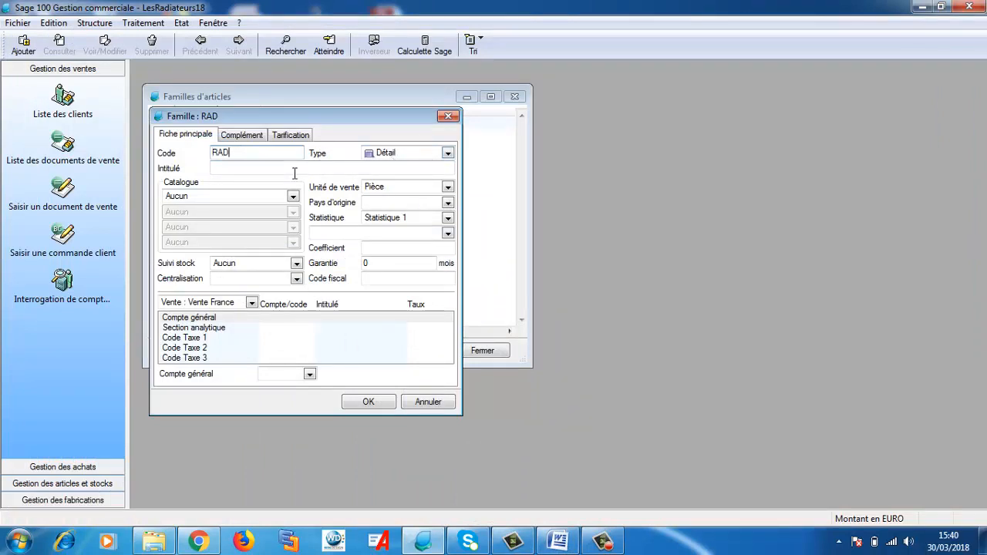
Step: Copy the name Radiateurs from the Word family table into the Intitulé of the RAD family in Sage
click(553, 543)
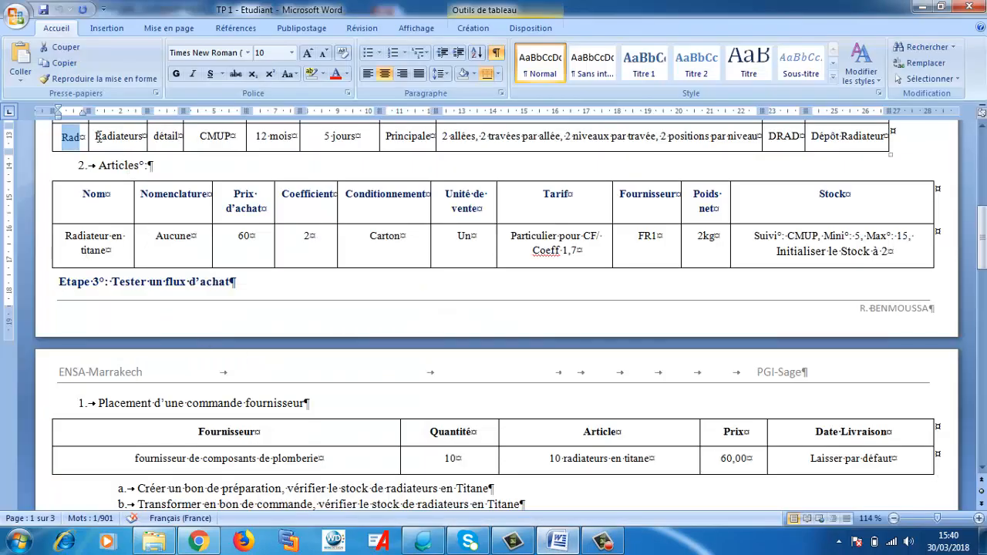
drag(97, 136, 144, 142)
key(ctrl+c)
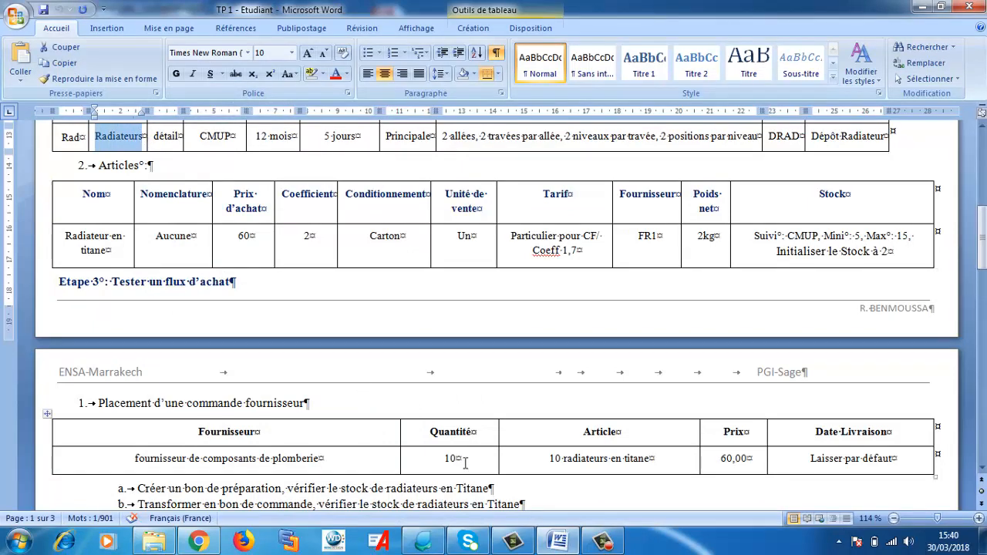
click(570, 545)
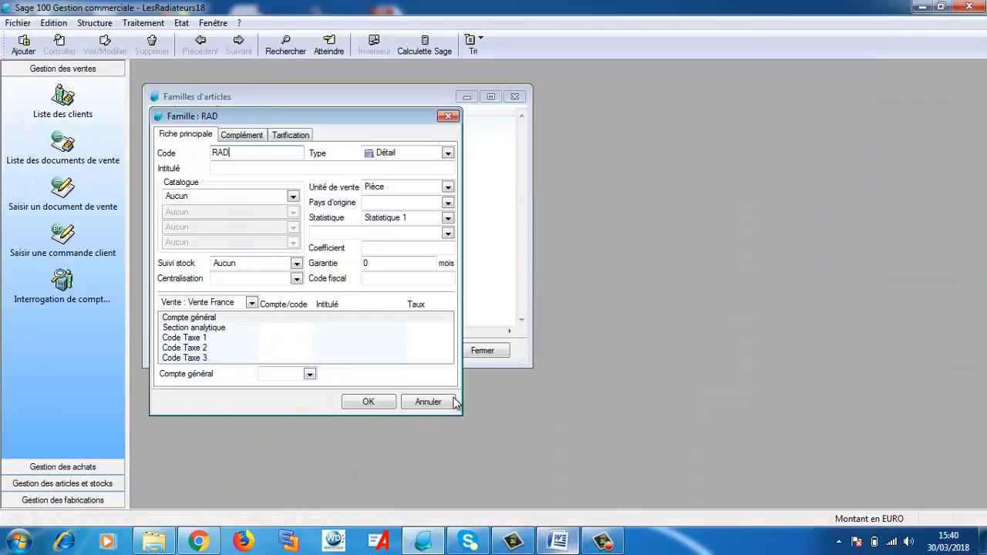
click(219, 169)
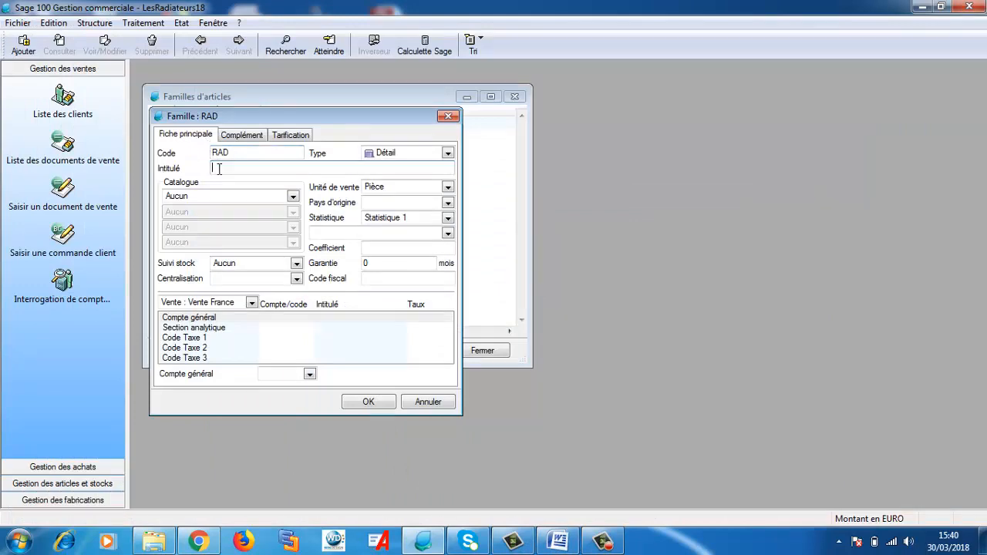
key(ctrl+v)
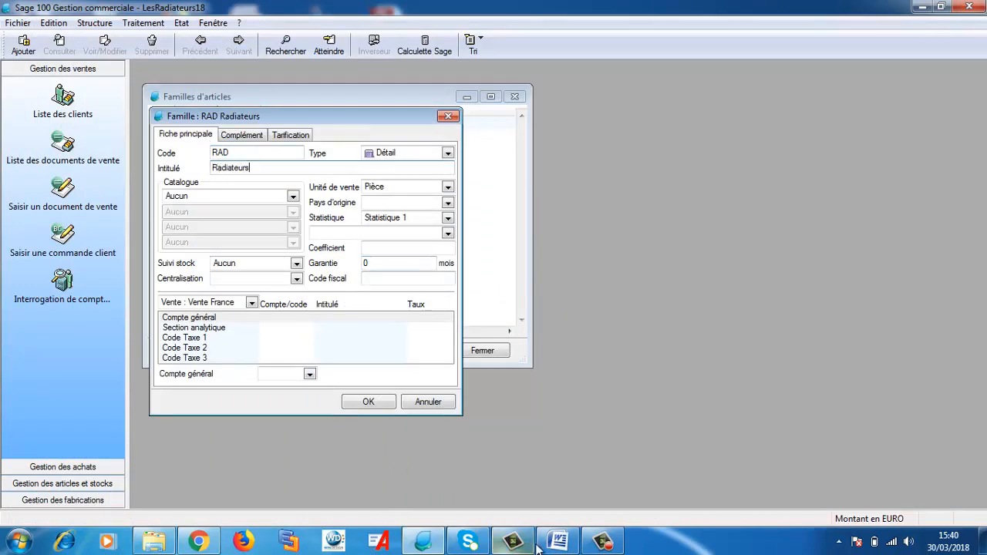
Step: Check the family table in Word, then set the Radiateurs family's stock tracking to CMUP in Sage
click(560, 544)
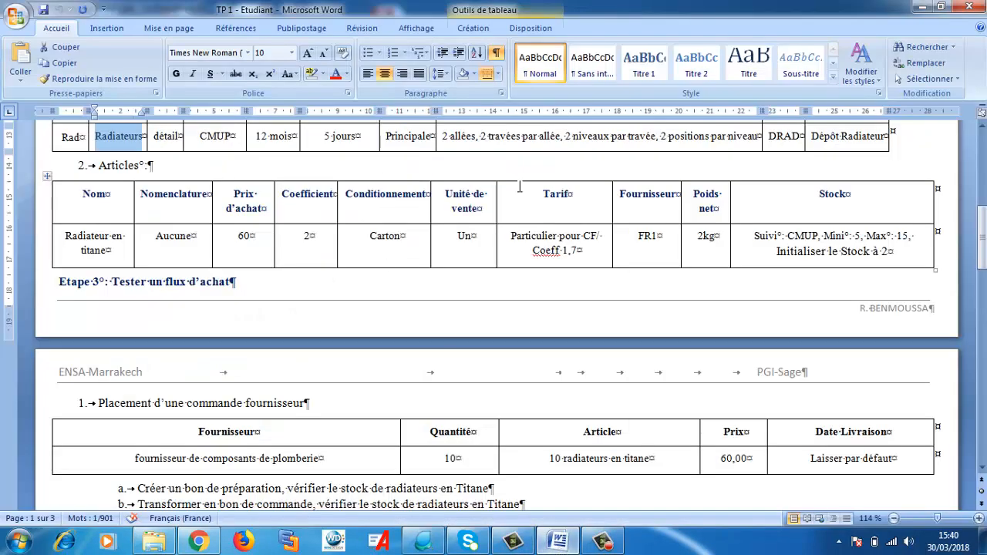
click(983, 127)
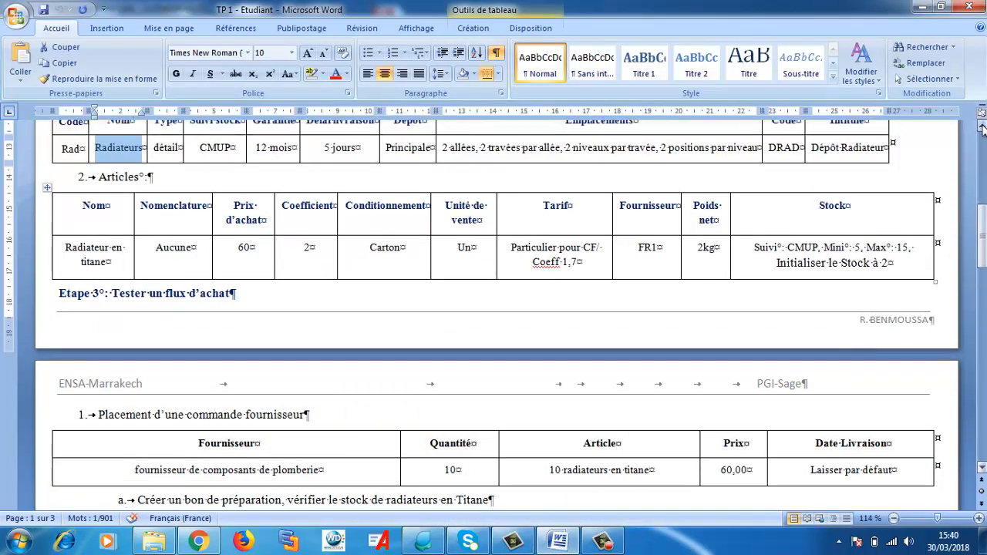
click(983, 127)
click(983, 128)
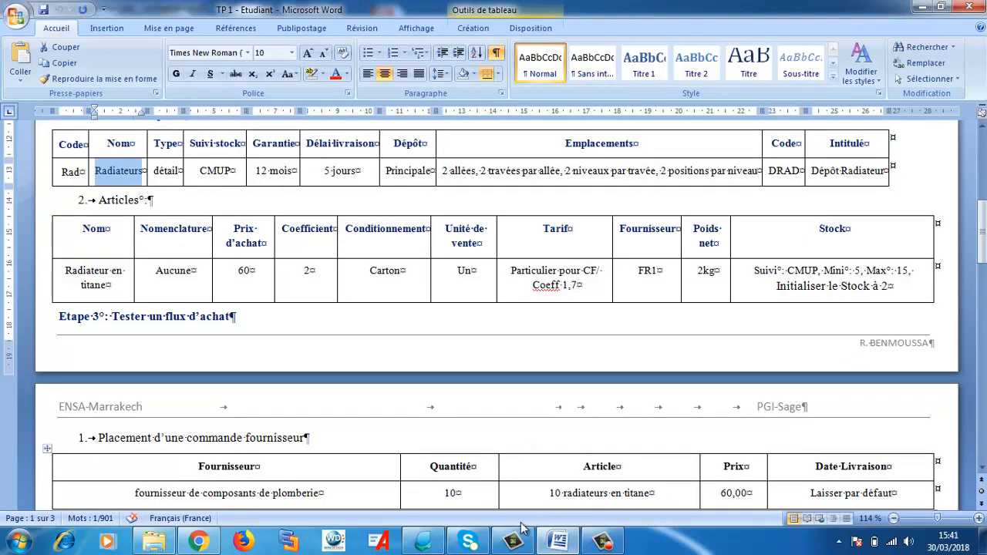
click(427, 541)
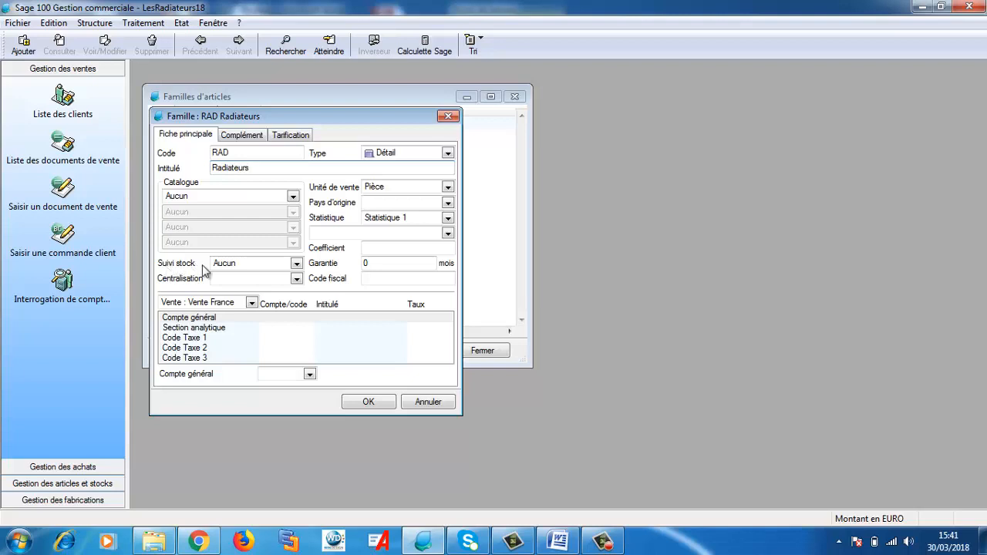
click(296, 263)
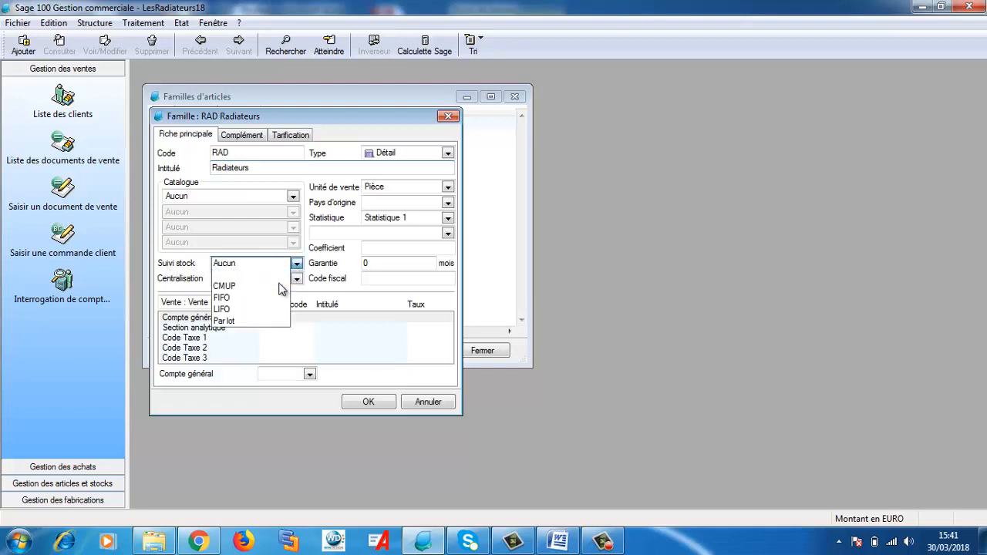
click(280, 287)
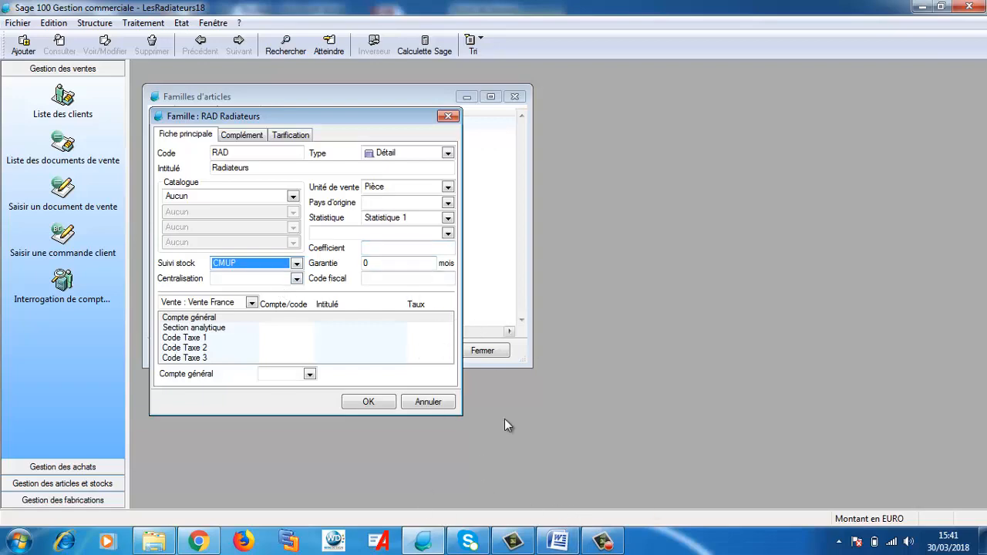
Step: Consult the warranty in the Word family table and set the family's Garantie to 12 months in Sage
click(561, 545)
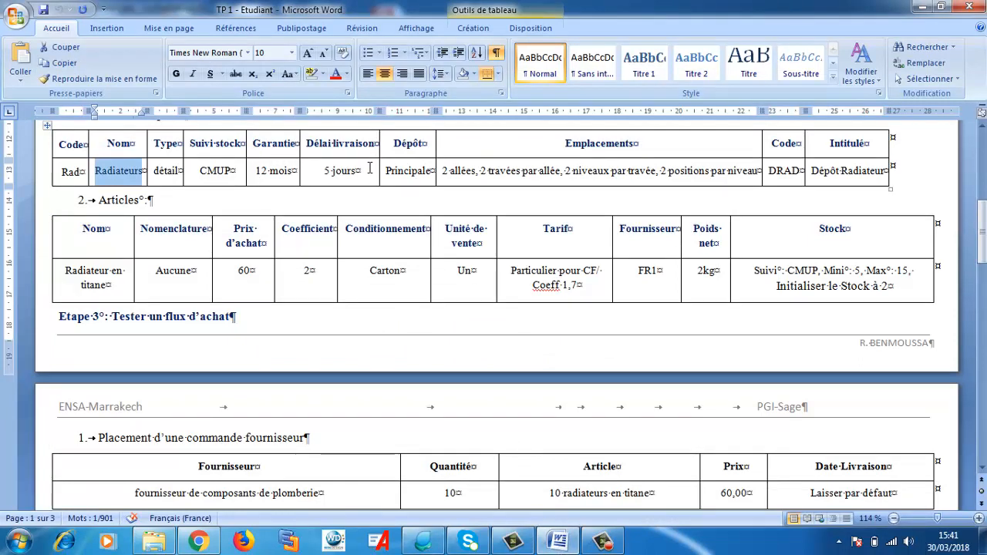
click(566, 539)
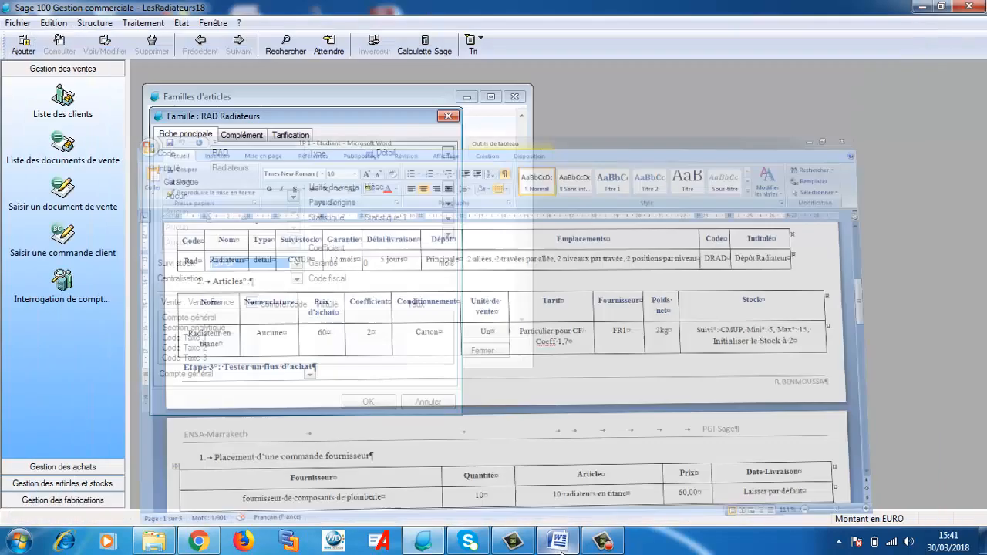
click(379, 261)
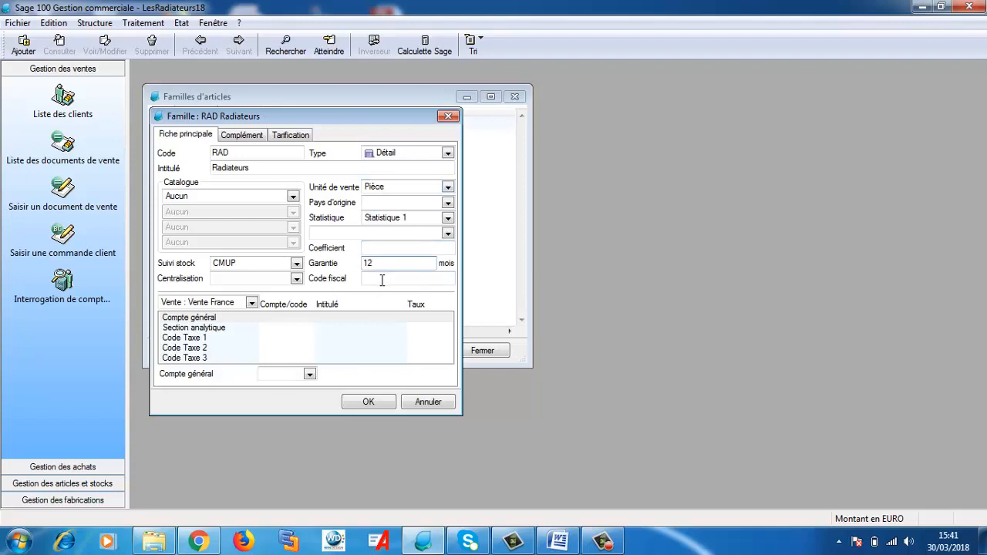
Step: Fill in the family's delivery time in days, then save the family and close the families list
click(246, 137)
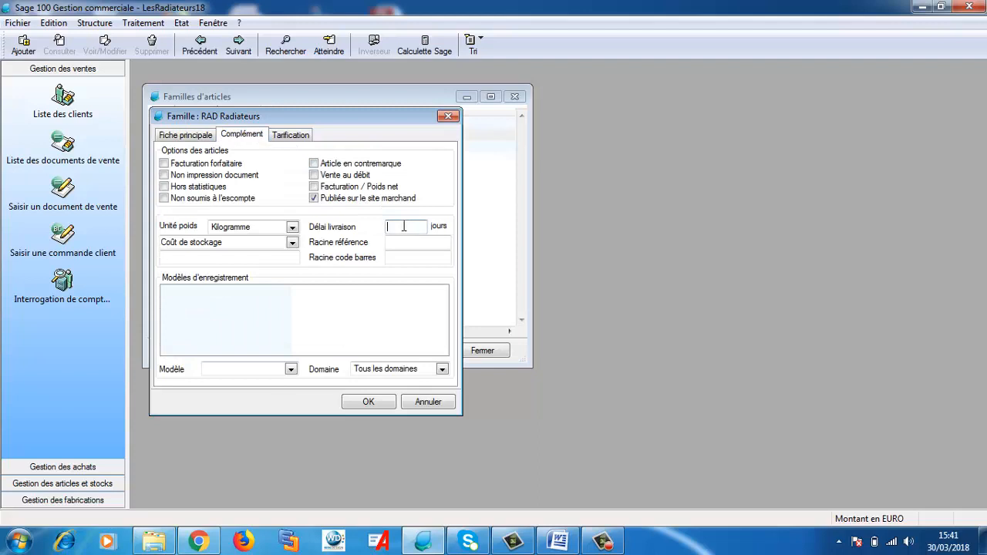
click(362, 402)
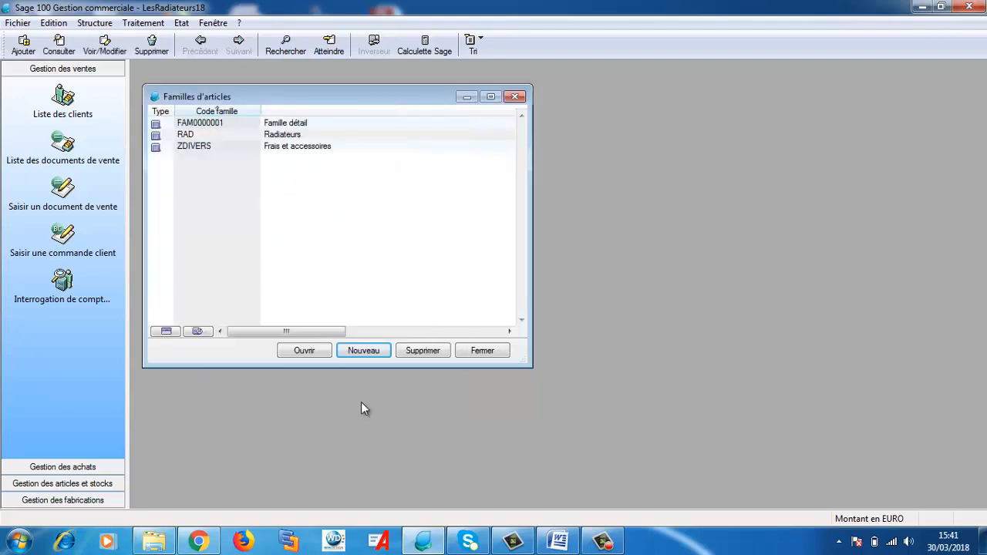
click(481, 353)
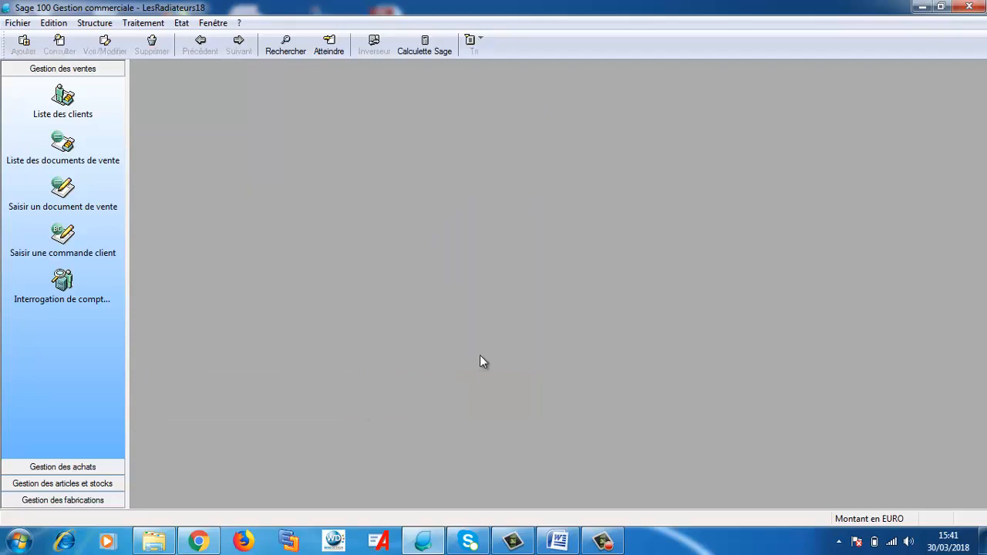
Step: Consult the Famille, Dépôt table in Word, then start a new storage depot record in Sage
click(558, 541)
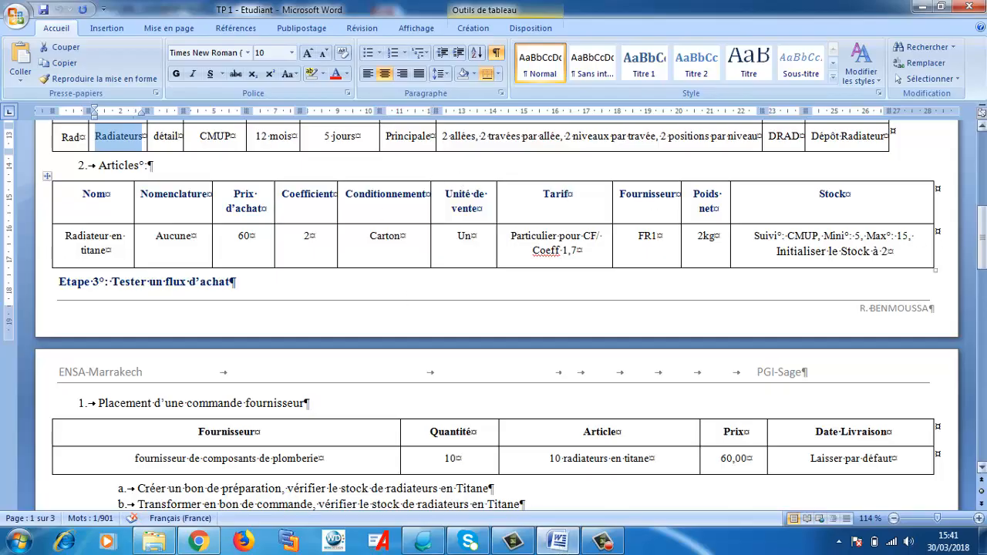
drag(983, 256, 983, 247)
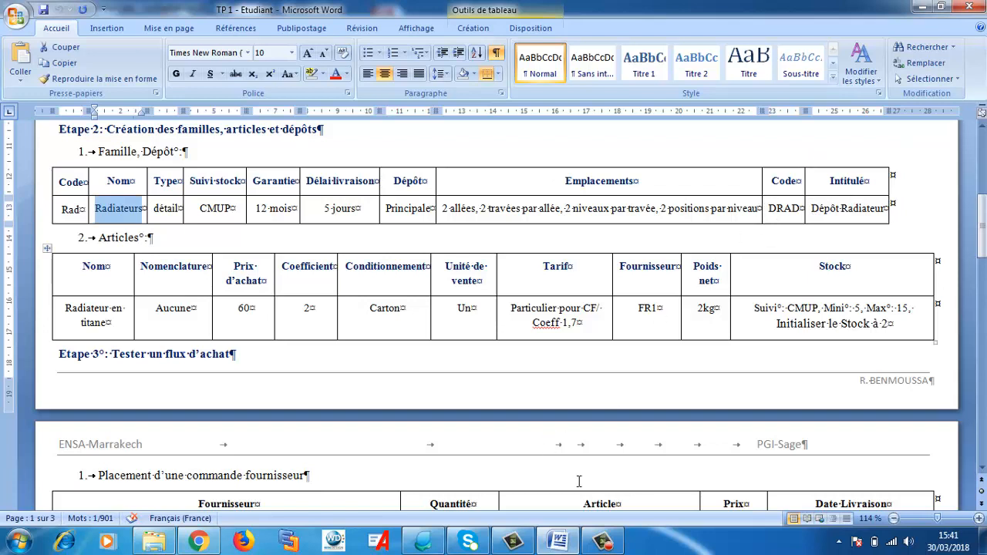
click(423, 542)
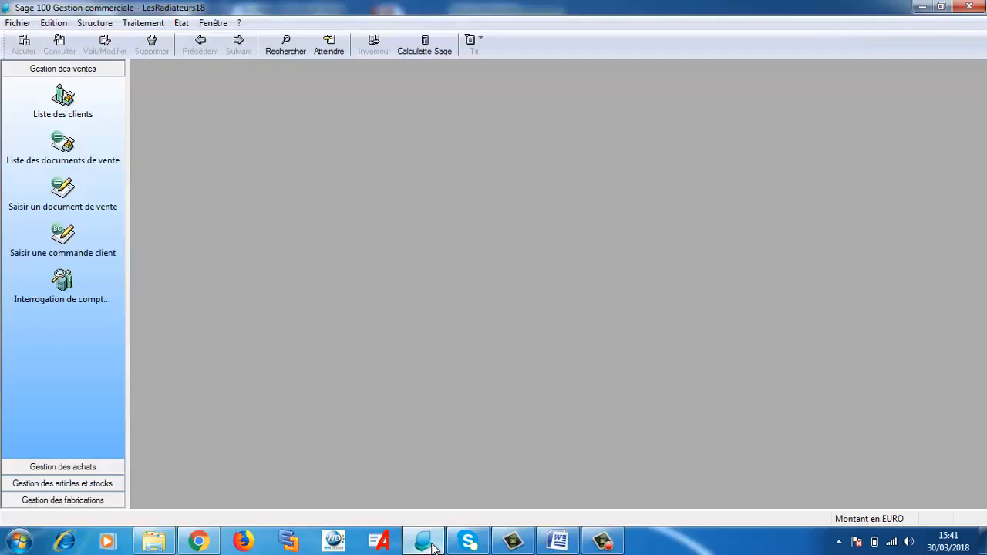
click(88, 25)
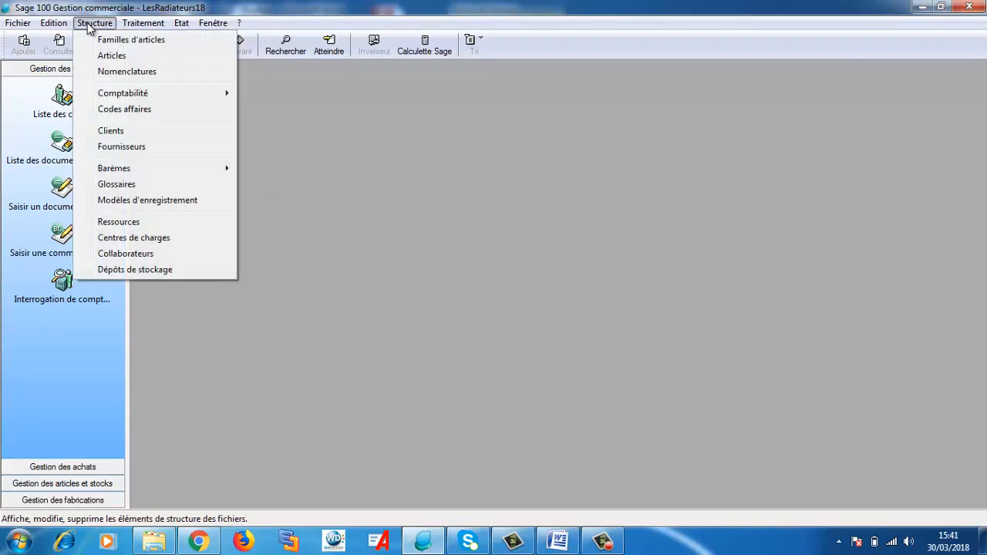
click(136, 271)
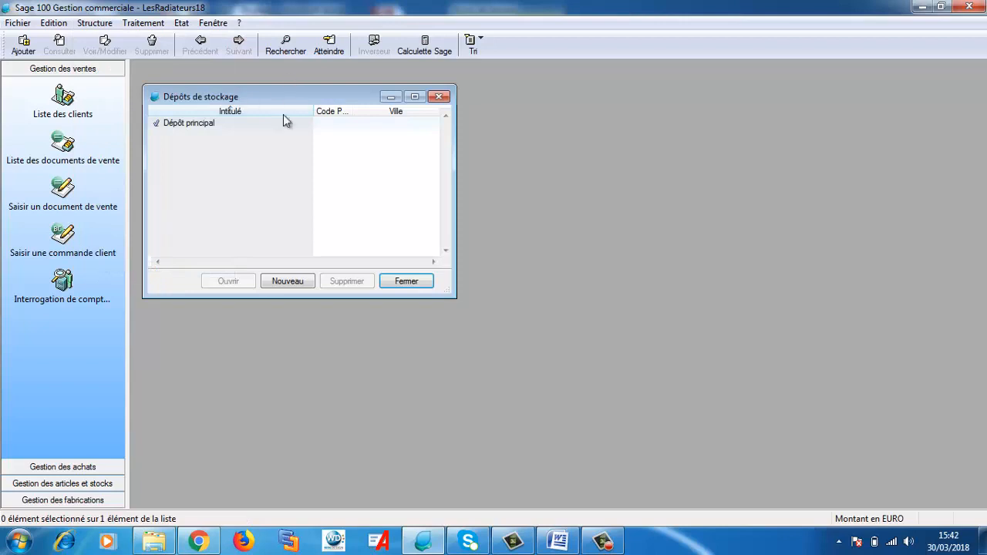
click(297, 283)
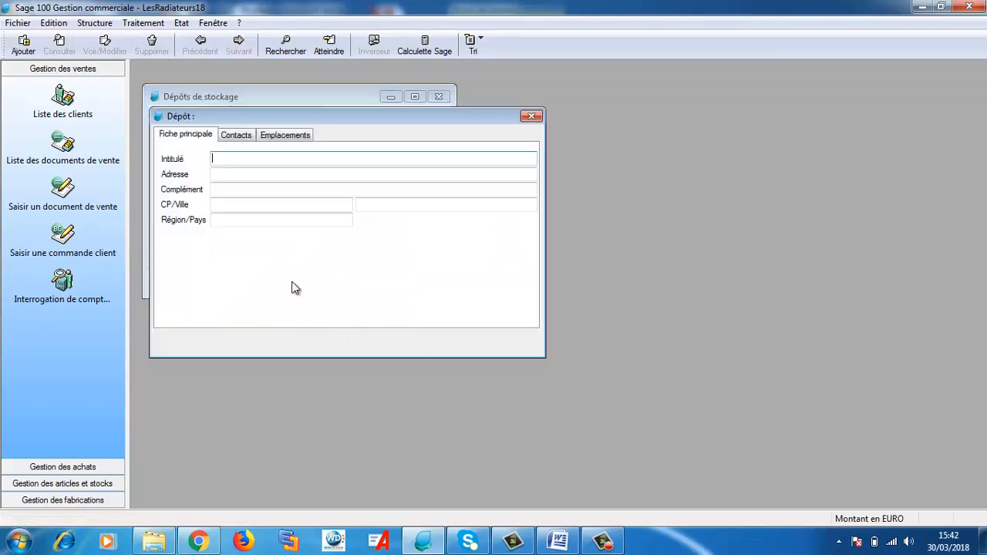
Step: Copy the title Dépôt Radiateur from the Word table into the new depot's Intitulé in Sage
click(557, 542)
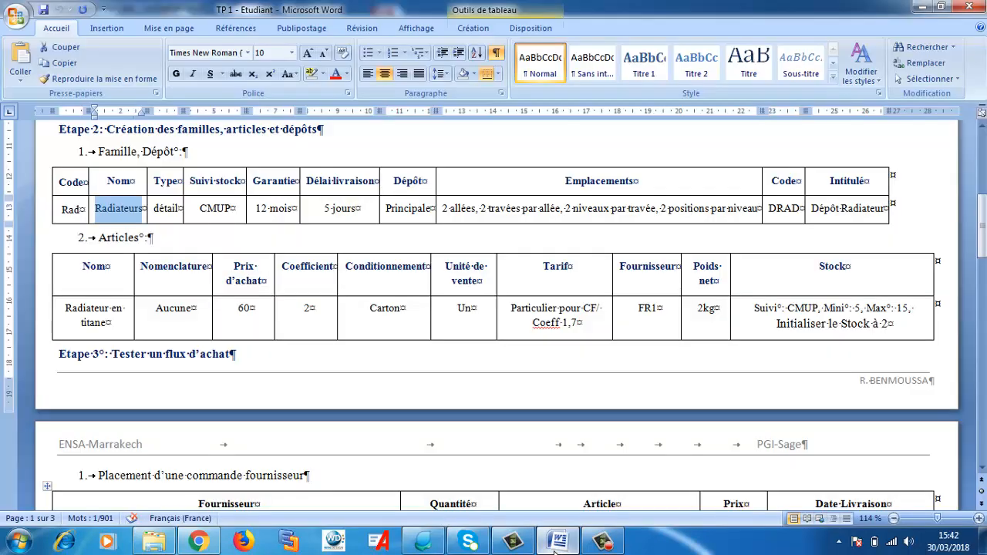
drag(815, 214, 878, 216)
key(ctrl+c)
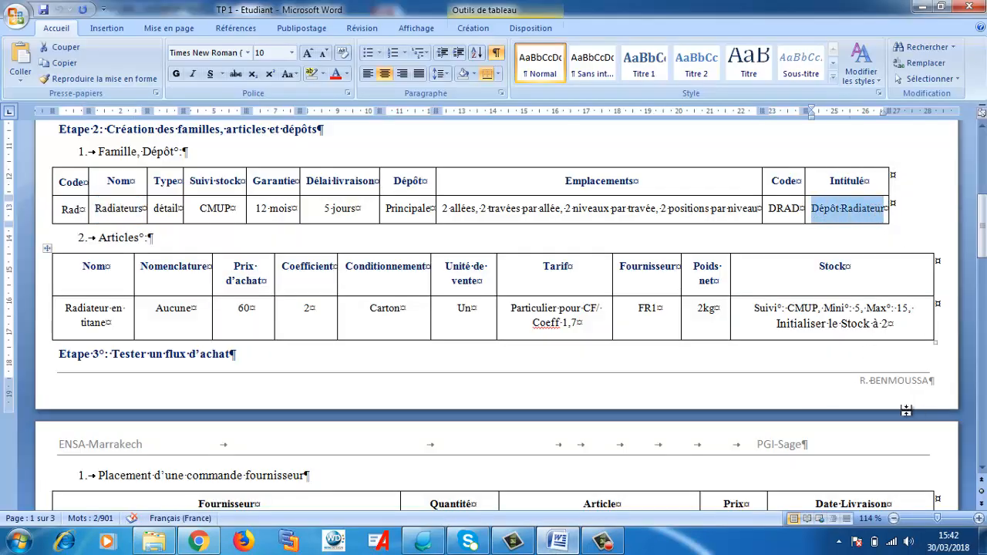
click(428, 543)
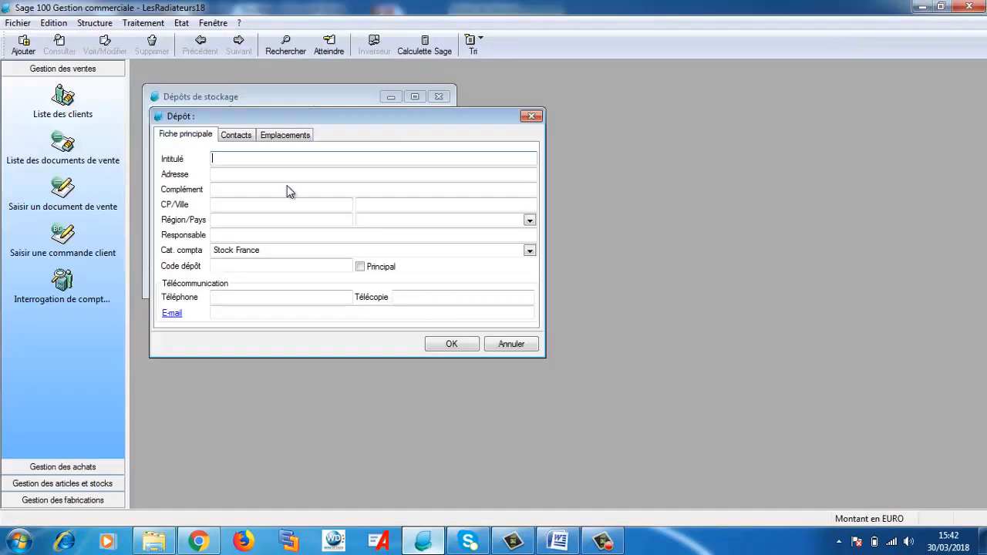
key(ctrl+v)
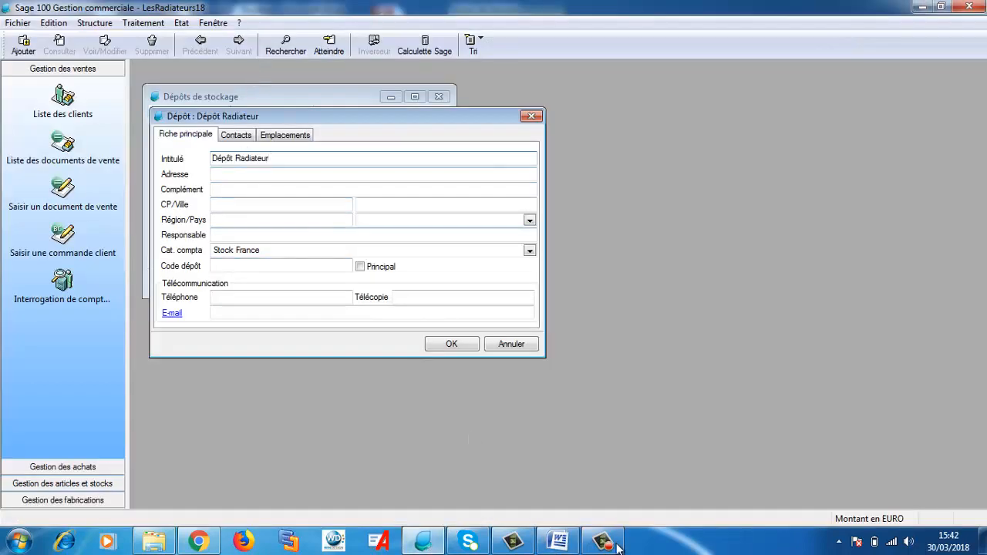
Step: Look up the depot code in the Word table, then set Code dépôt to DRAD and mark the depot as Principal in Sage
click(558, 543)
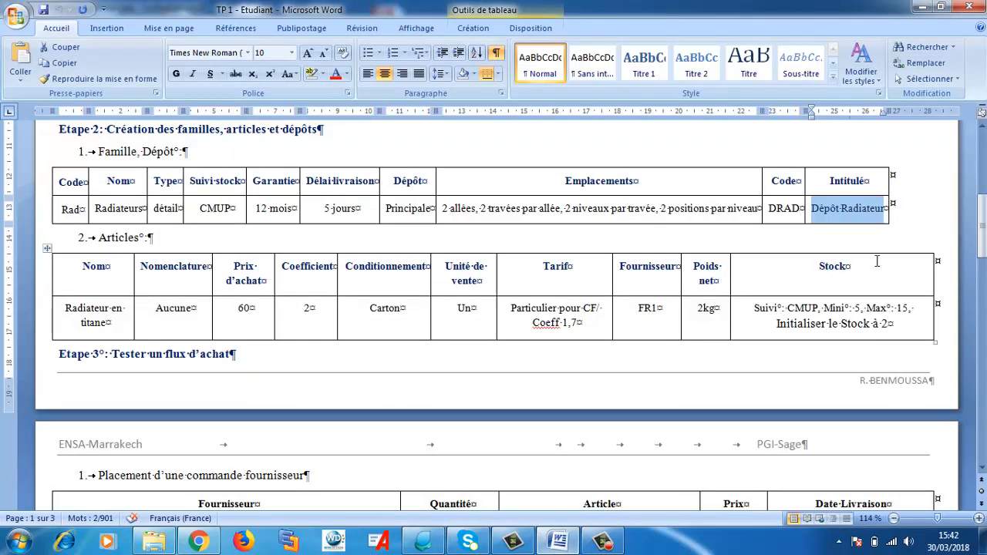
drag(770, 208, 801, 217)
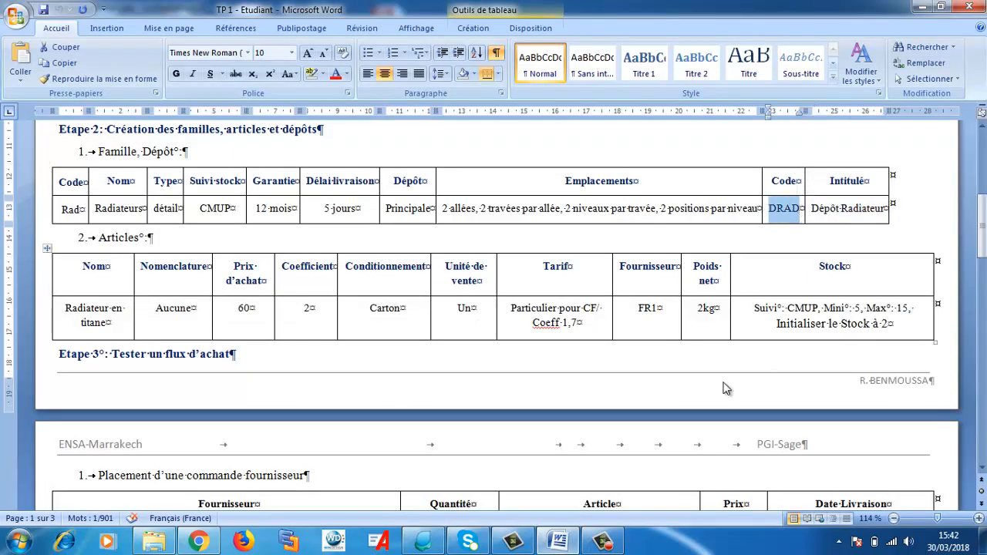
click(558, 542)
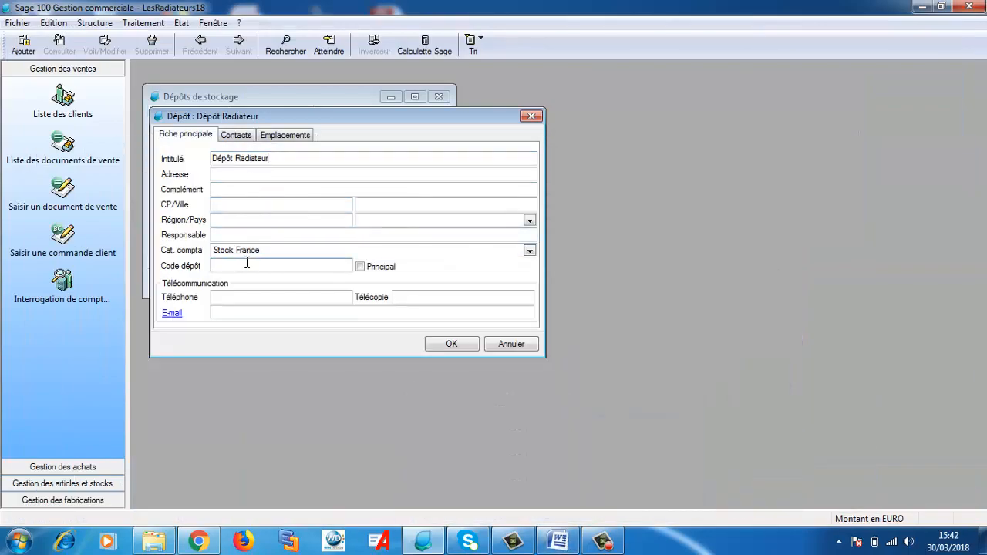
text(DRAD)
click(361, 270)
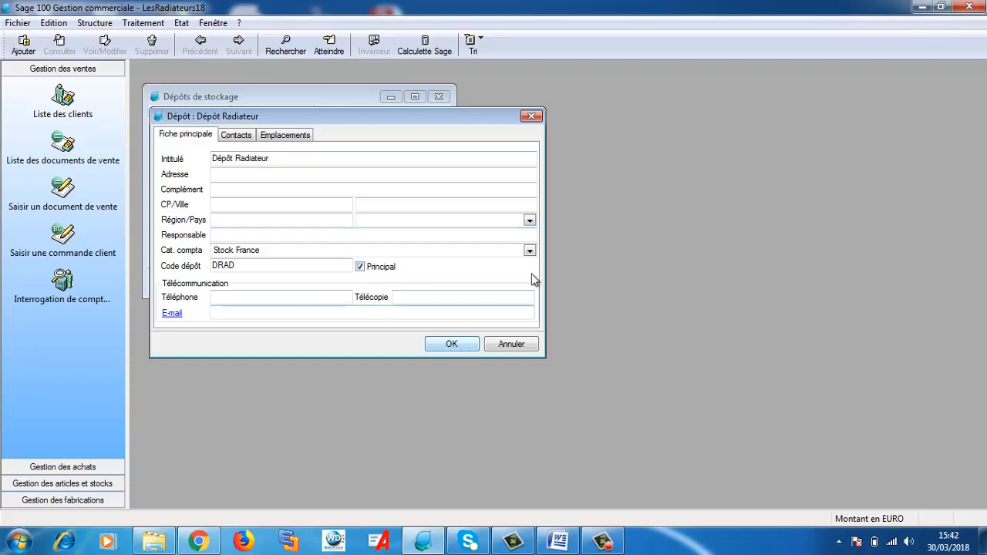
Step: Launch the depot's location creation assistant and define 2 allées, 2 travées per allée, 2 niveaux per travée and 2 positions per niveau
click(279, 136)
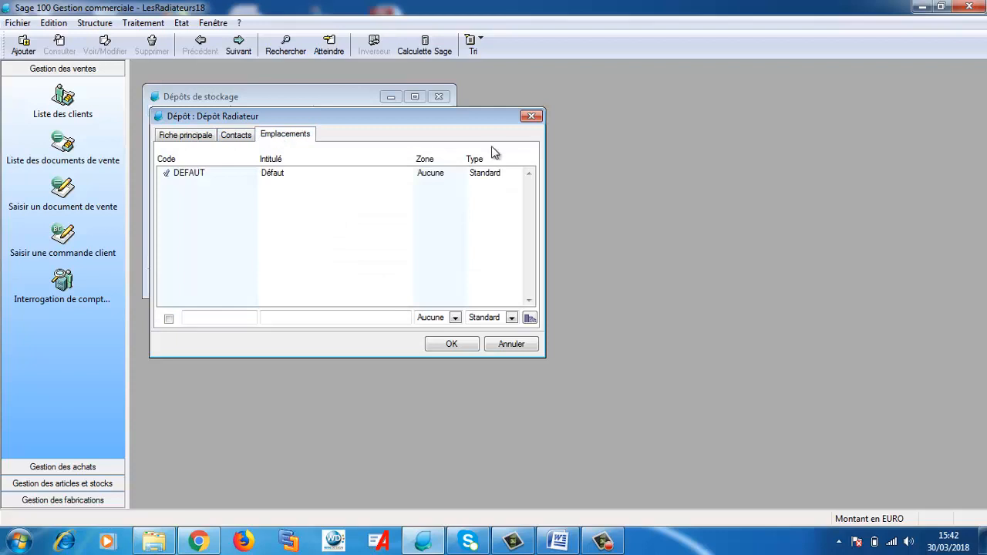
click(530, 320)
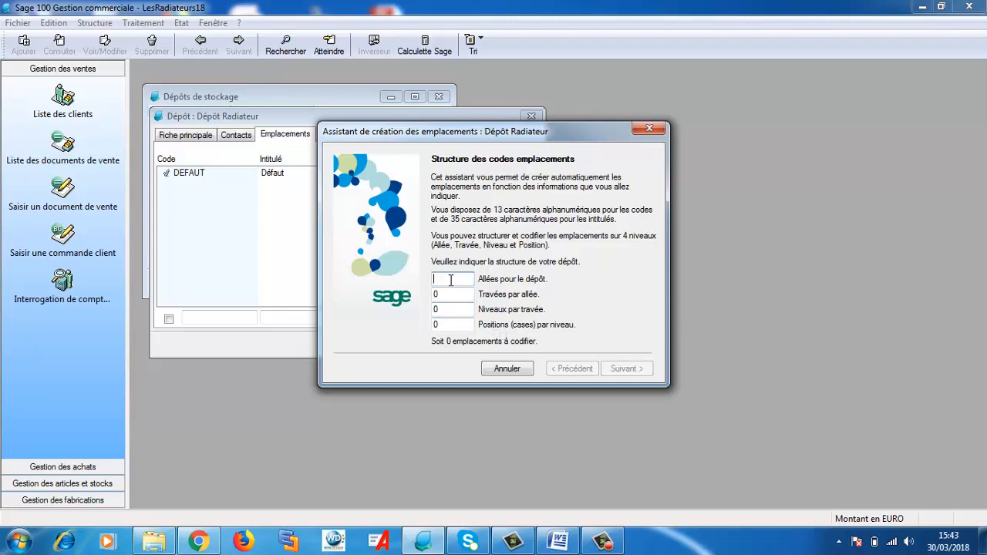
text(2)
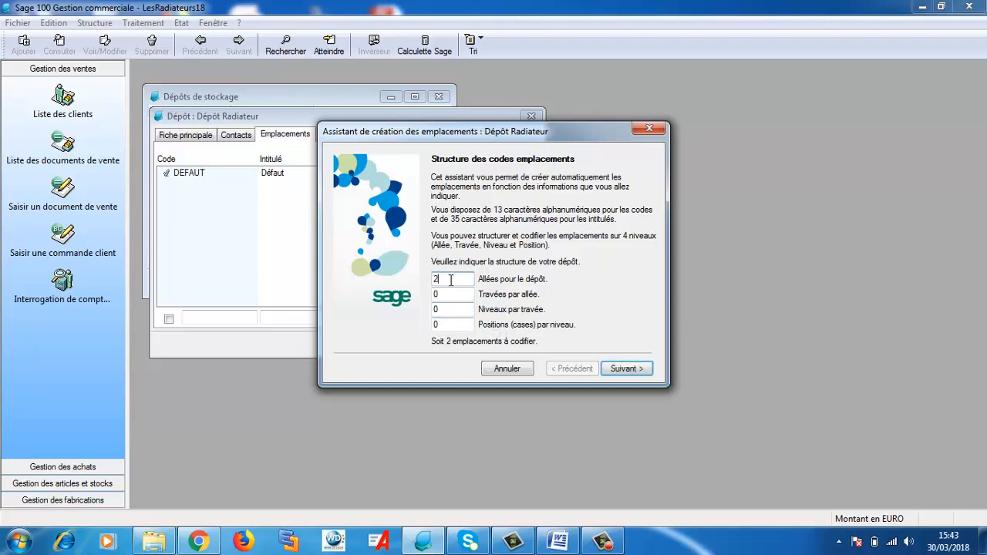
click(453, 294)
click(452, 310)
key(BackSpace)
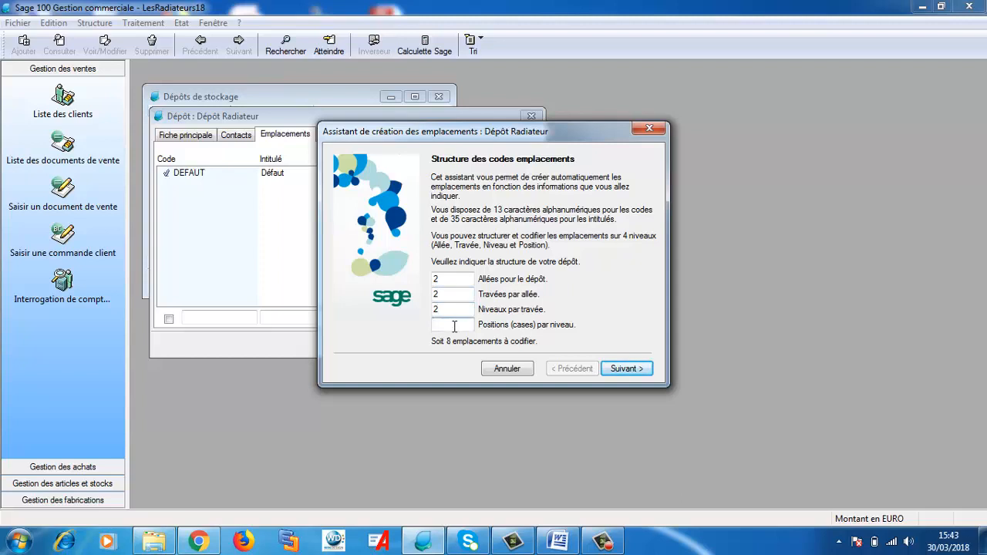
text(2)
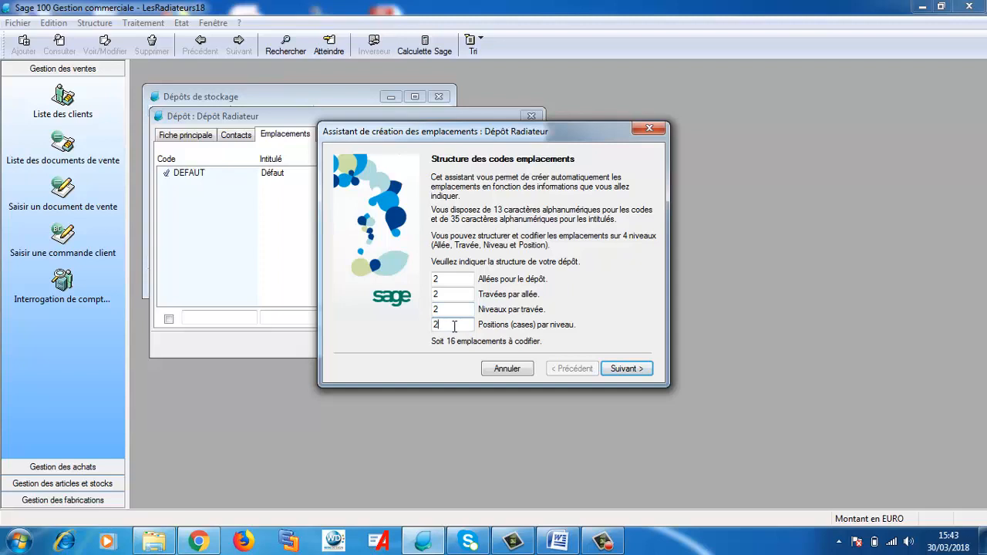
click(624, 369)
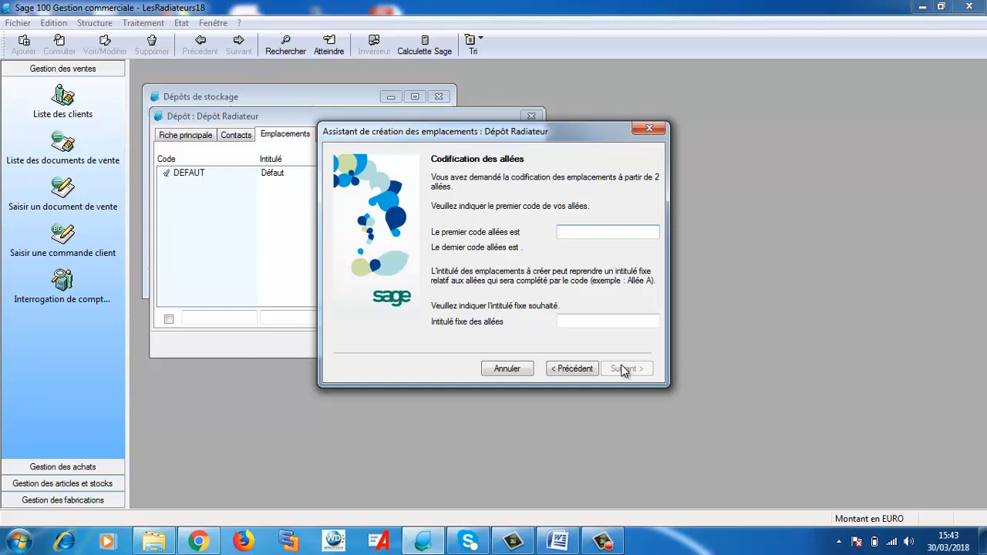
Step: Code the allées from A1 with the fixed title AL, and the travées from T1 with the fixed title Trav
text(A1)
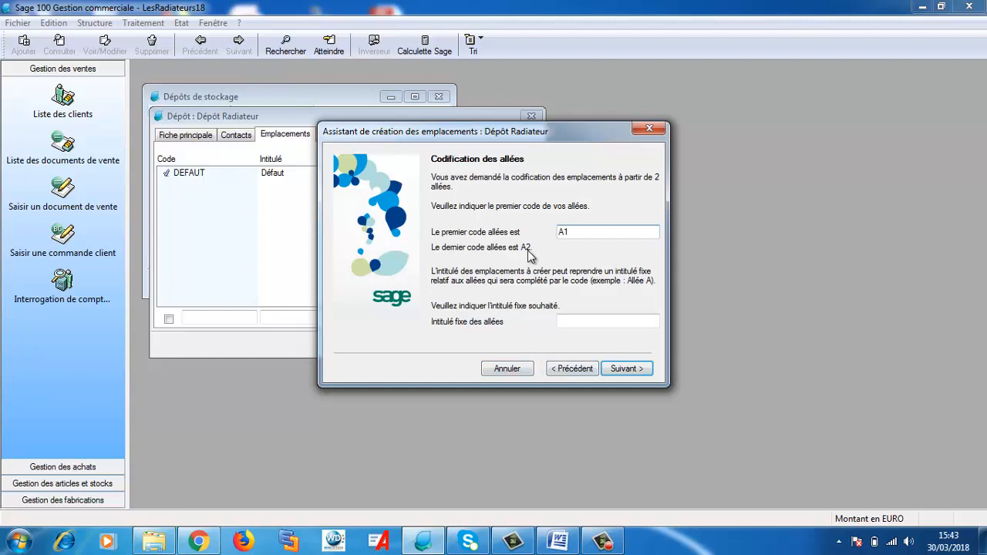
click(560, 320)
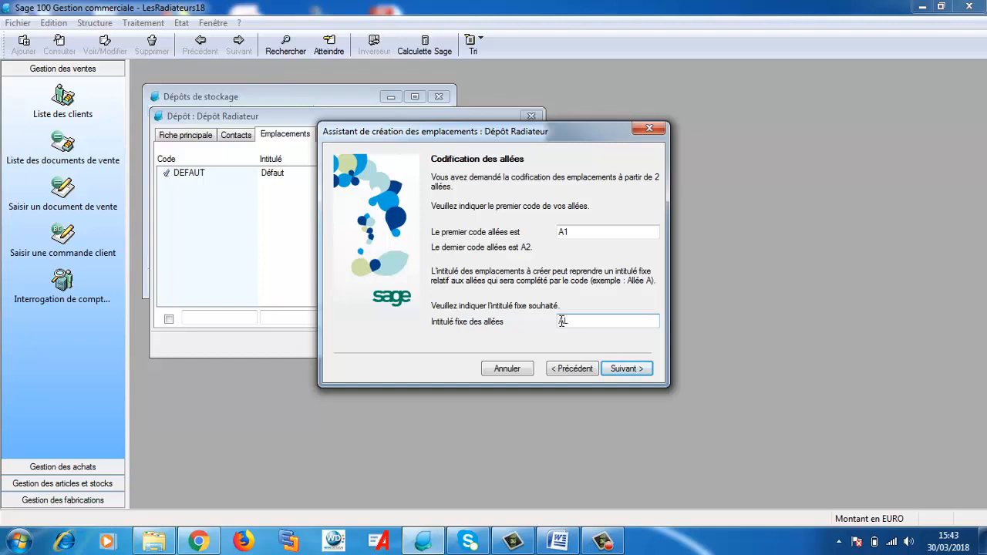
click(624, 371)
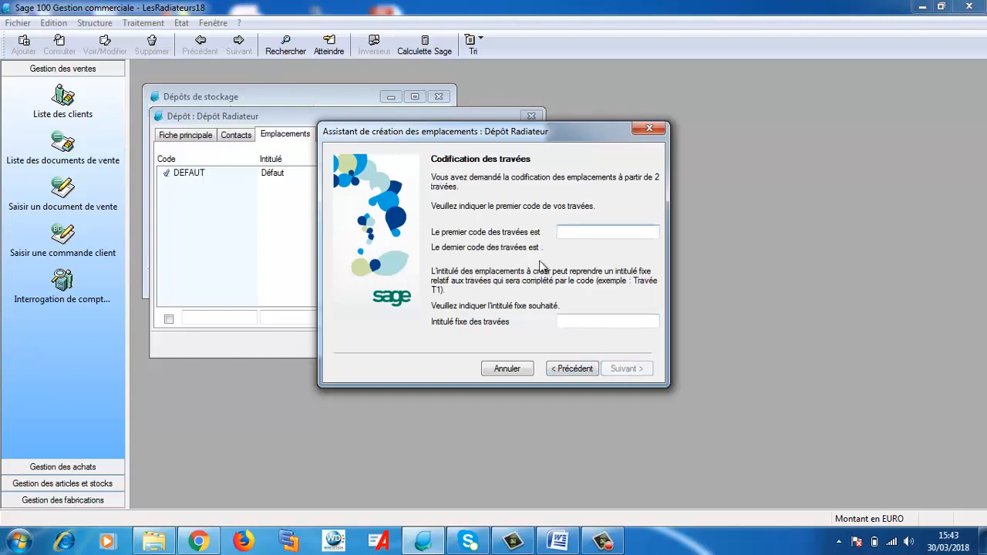
click(580, 232)
text(T1)
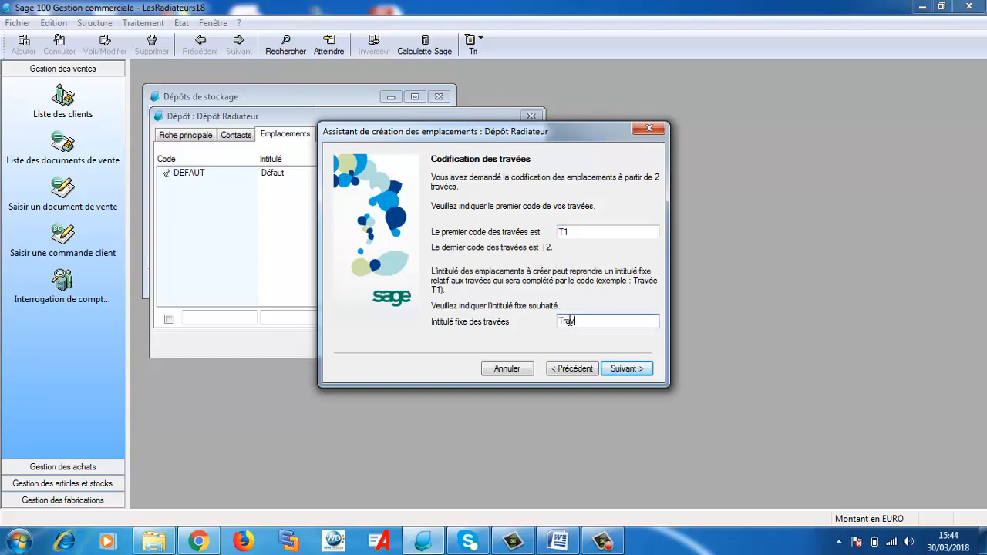
click(621, 370)
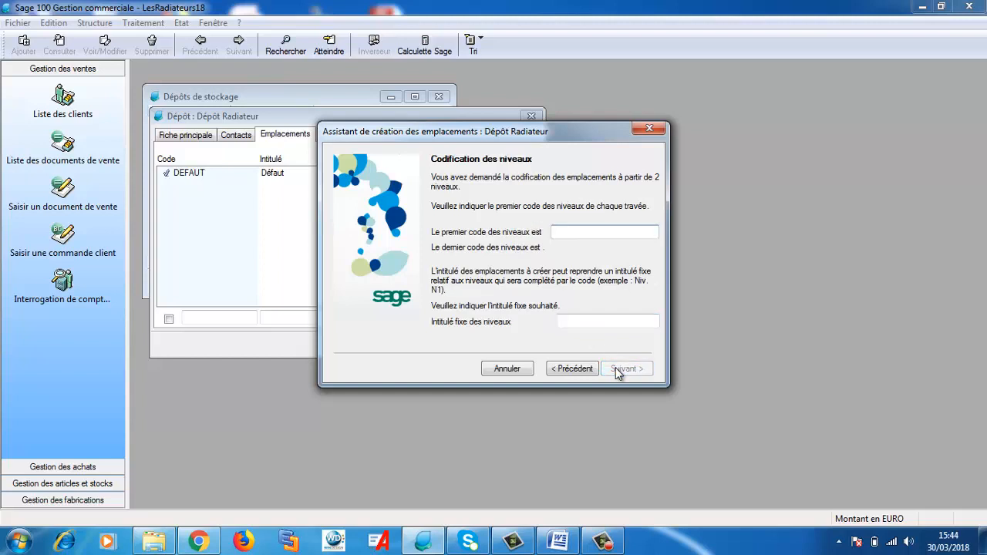
Step: Code the niveaux from N1 with the fixed title Niv, and the positions from P1 with the fixed title Pos
text(N1)
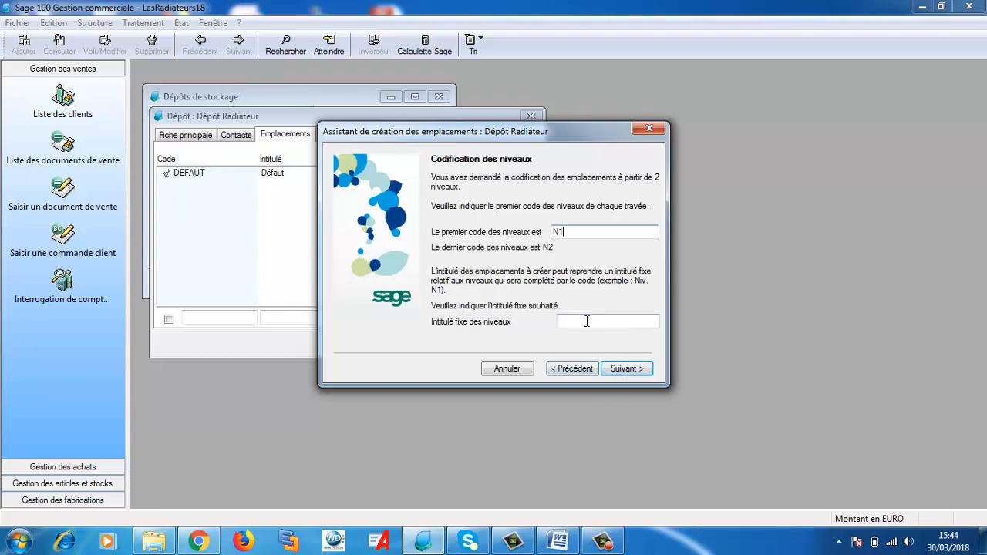
click(587, 321)
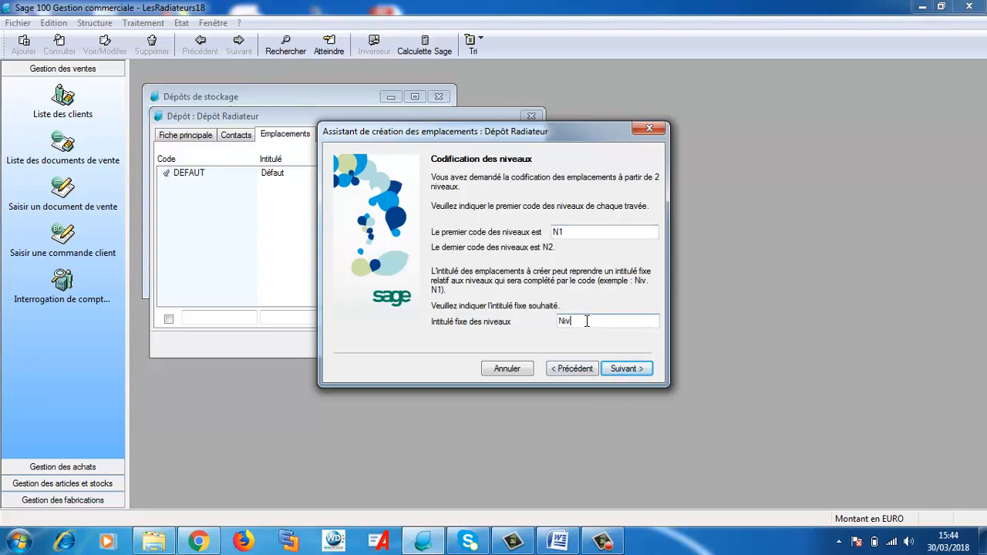
text(Niv)
click(614, 370)
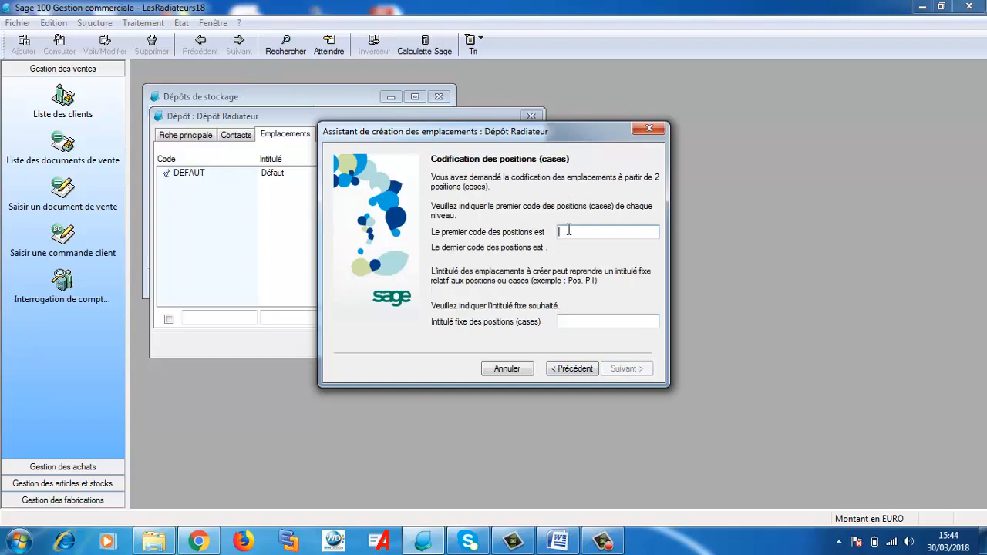
text(P1)
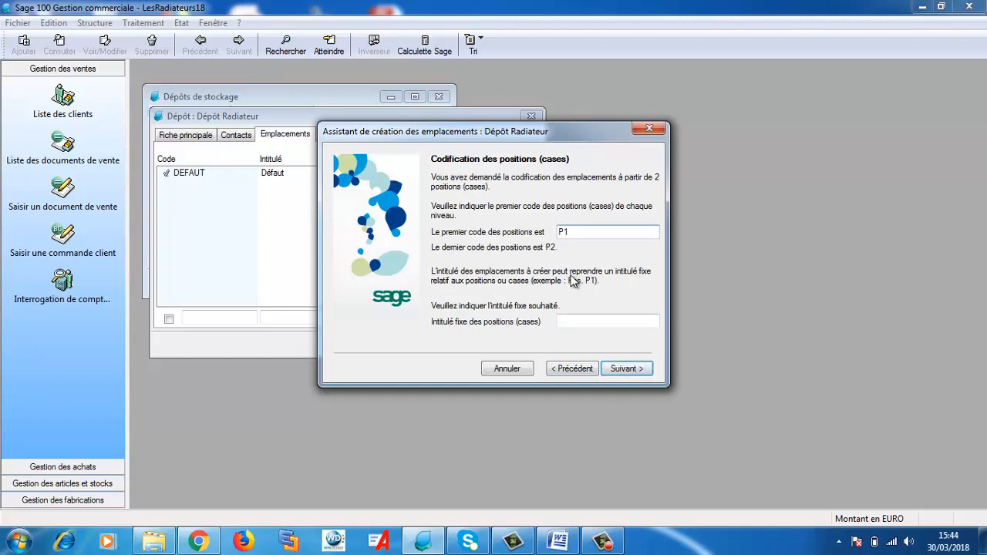
click(583, 321)
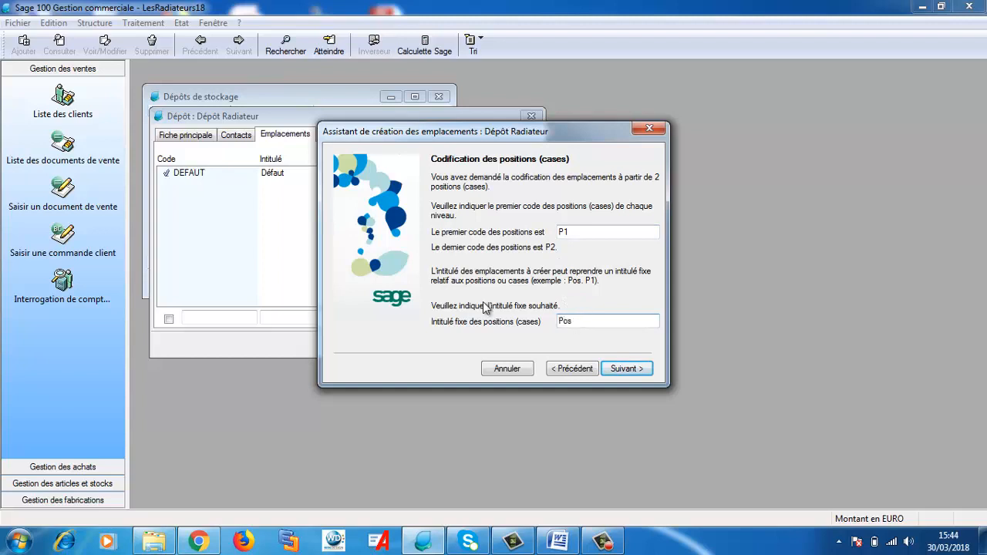
click(621, 370)
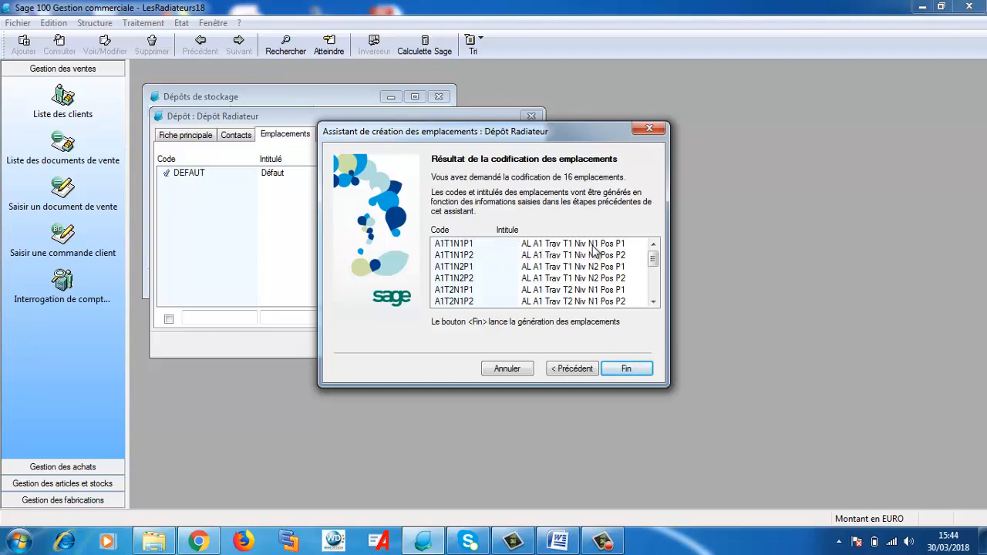
Step: Generate the coded locations and save the Dépôt Radiateur record
click(630, 372)
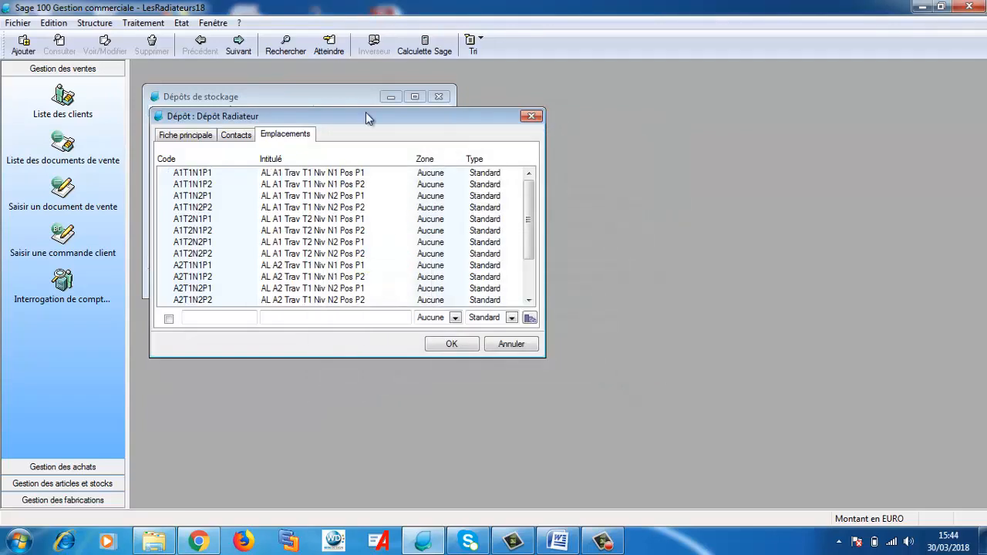
click(448, 348)
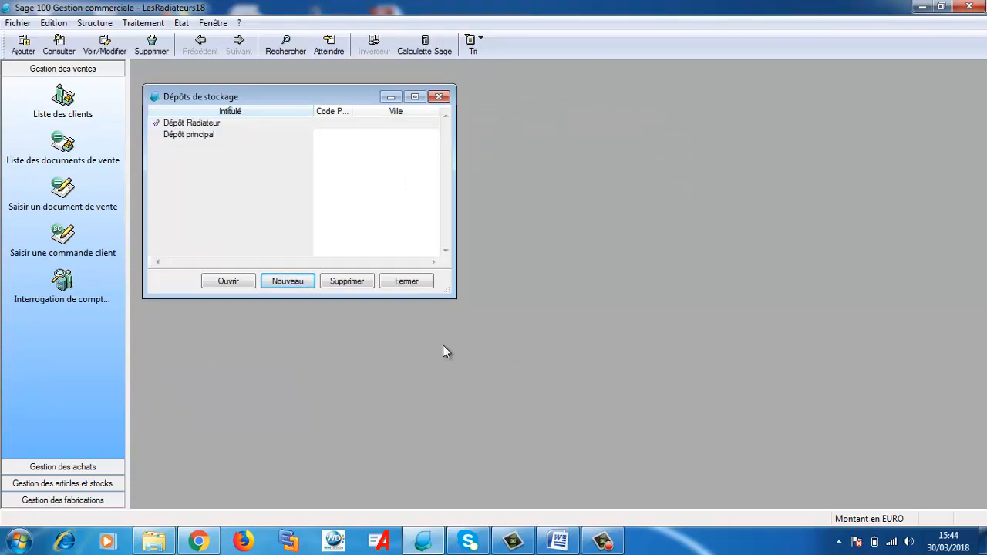
Step: Switch to the exercise sheet in Word and copy the article name Radiateur en titane from the Articles table
click(558, 542)
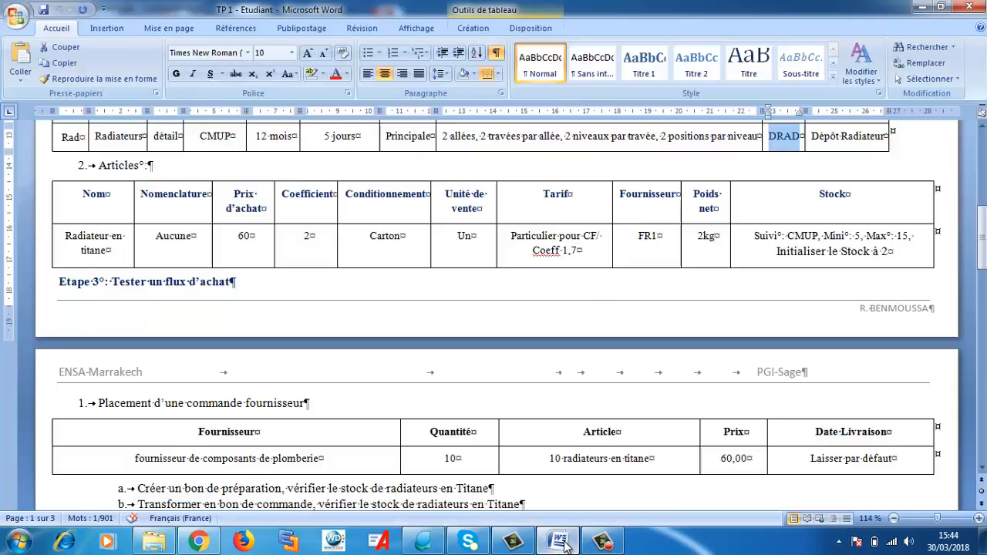
drag(984, 250, 984, 257)
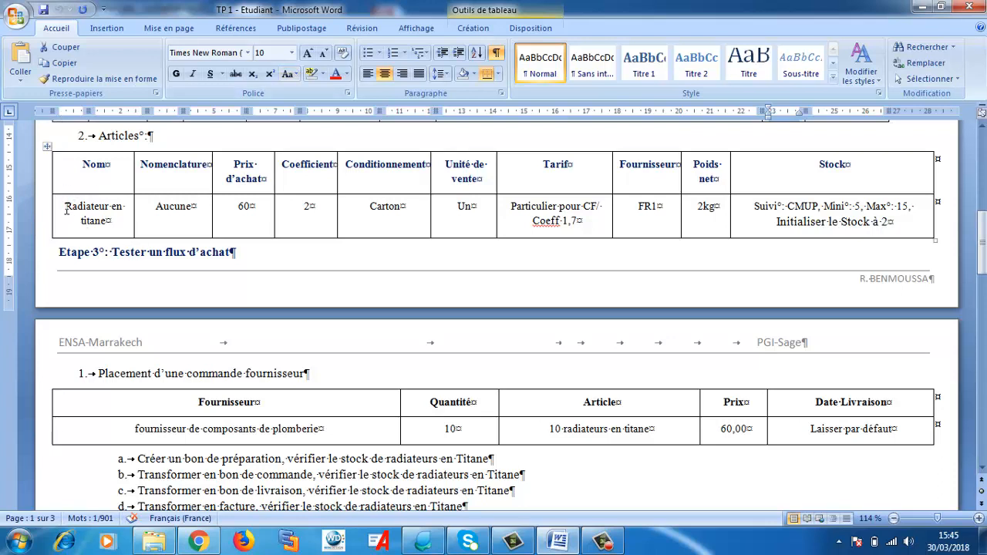
drag(67, 208, 120, 220)
key(ctrl+c)
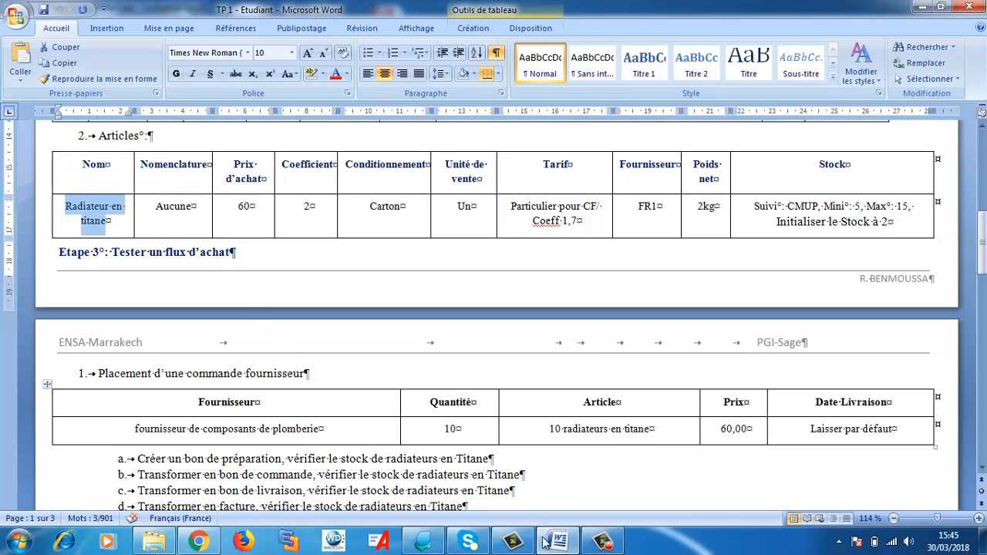
Step: Switch back to Sage and start a new article with the reference RADTIT and the copied name Radiateur en titane as désignation
click(515, 544)
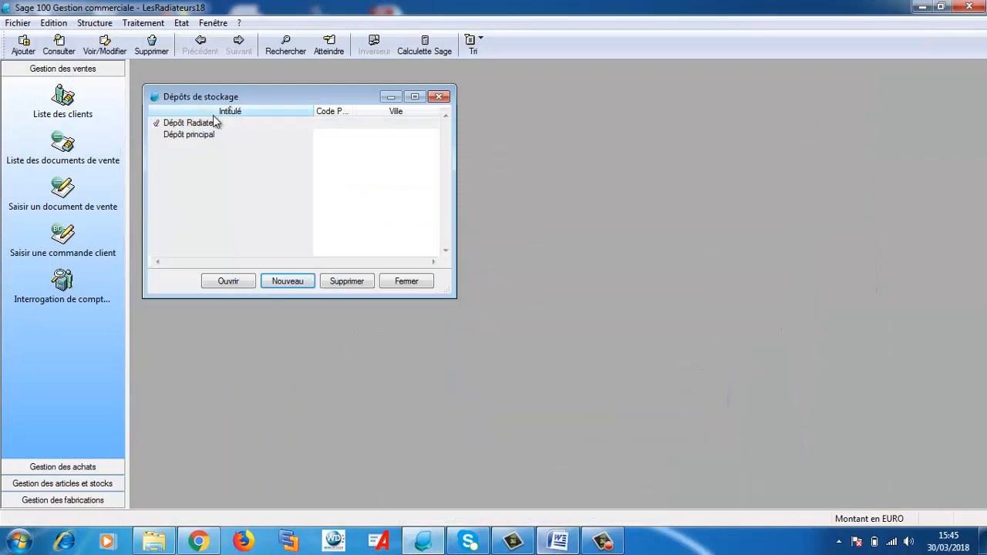
click(110, 24)
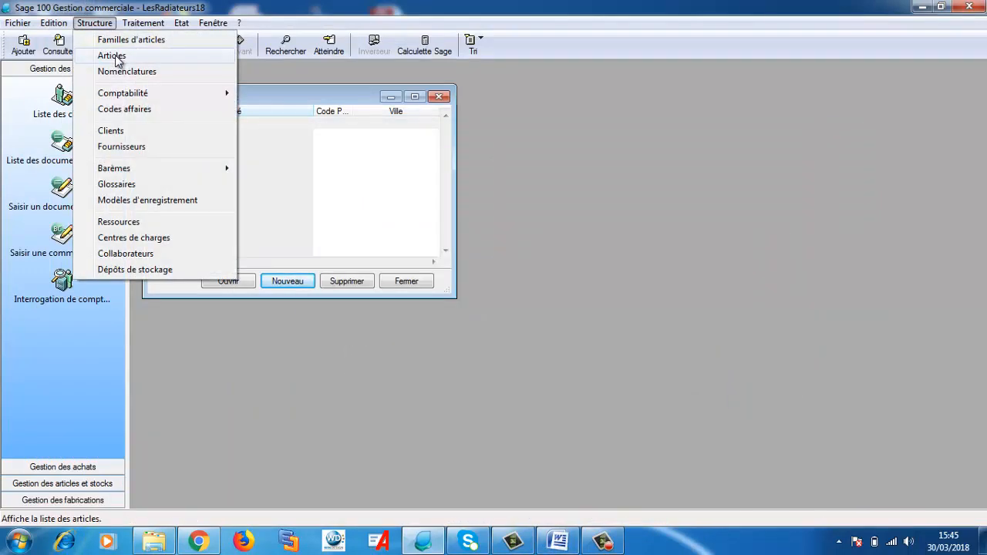
click(116, 59)
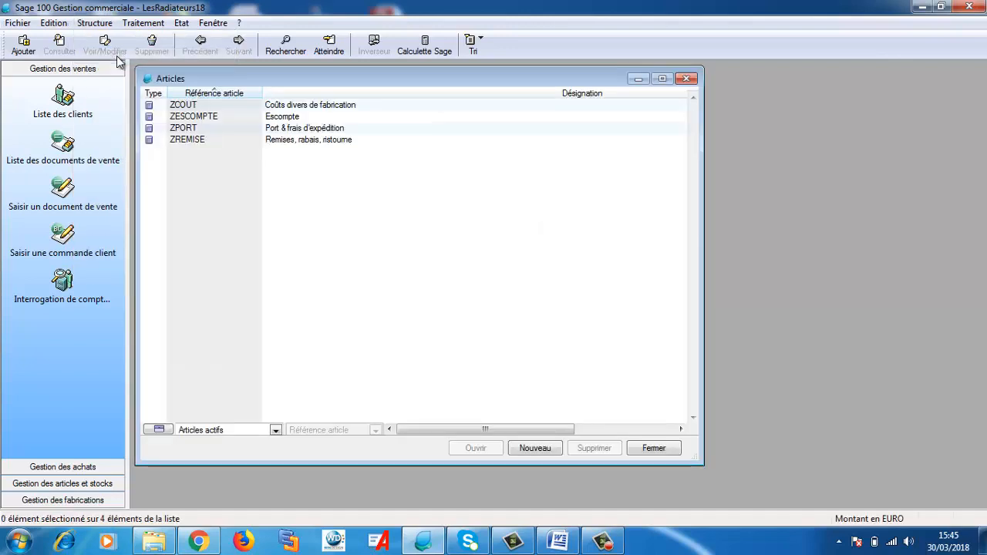
click(544, 451)
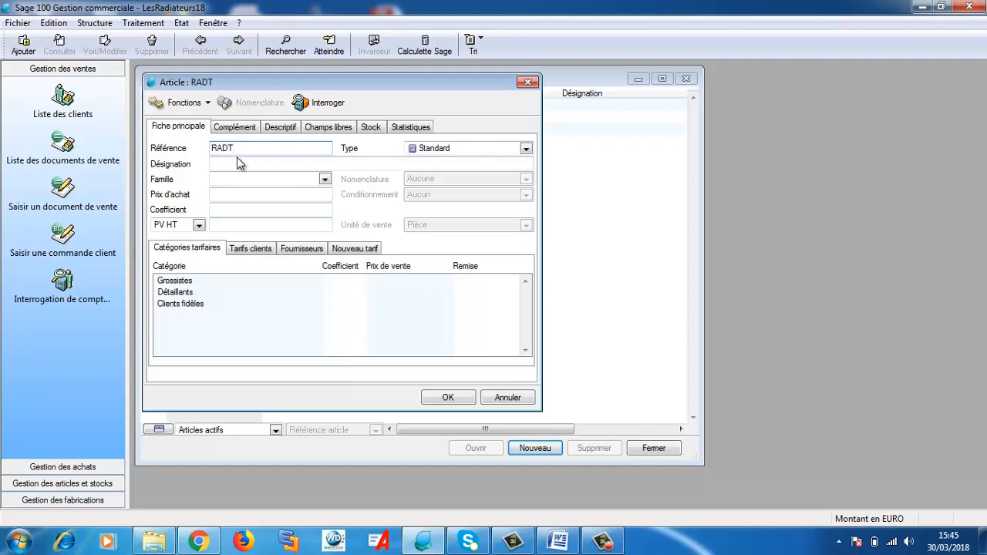
text(RADTITY)
click(234, 163)
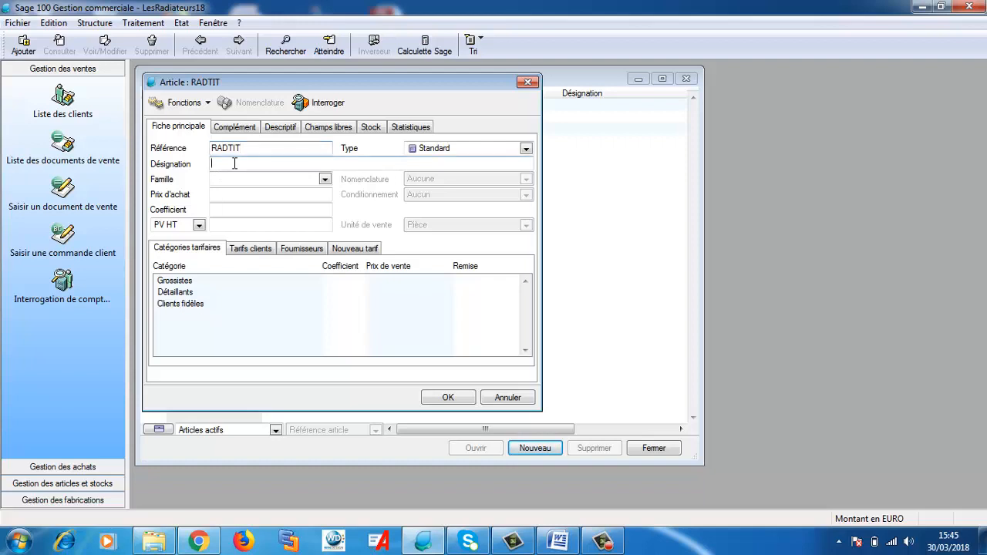
key(ctrl+v)
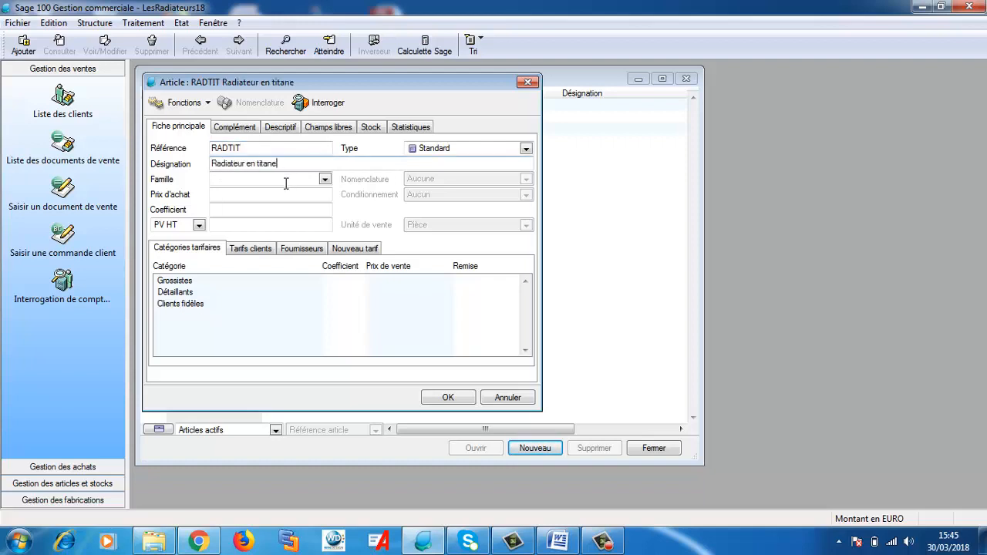
Step: Assign the RADTIT article to the family RAD Radiateurs
click(325, 180)
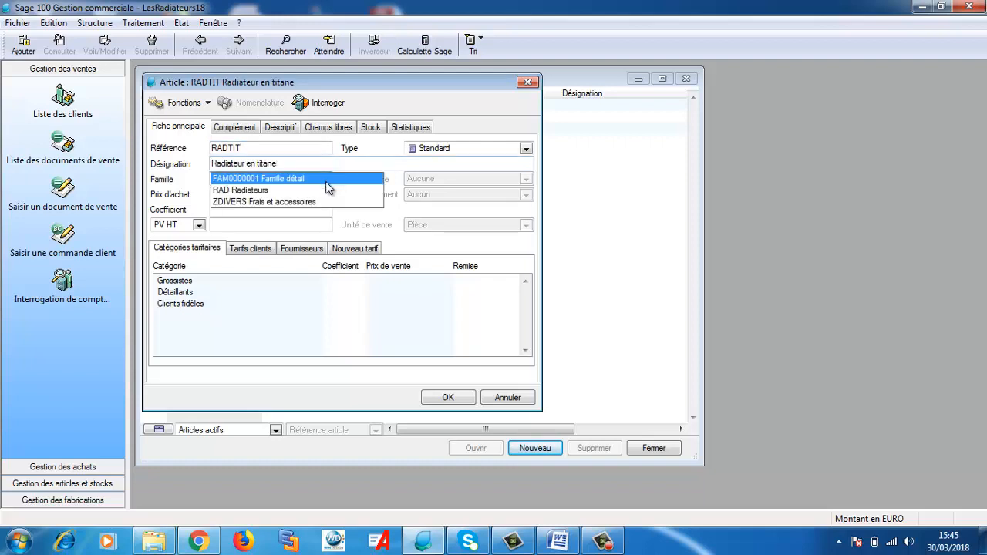
click(325, 191)
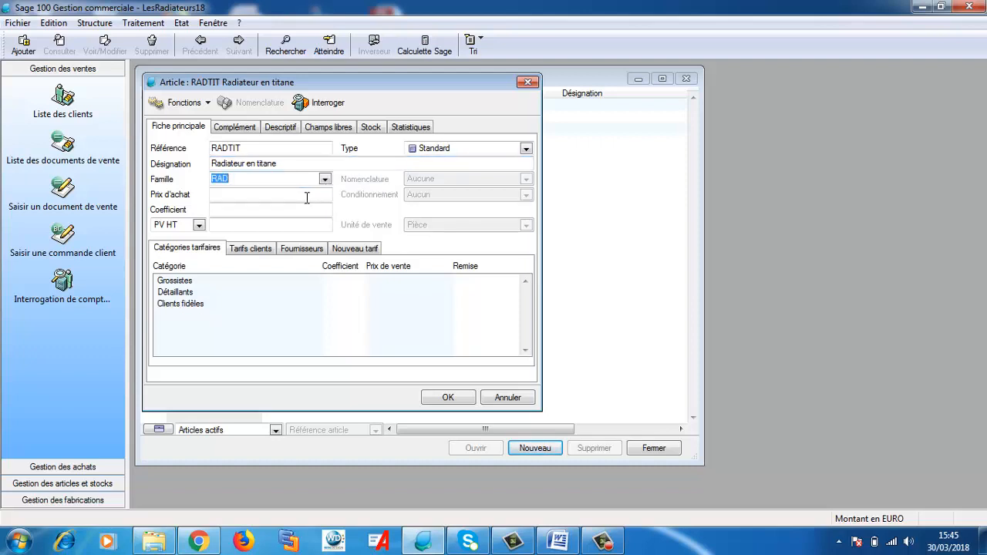
click(307, 198)
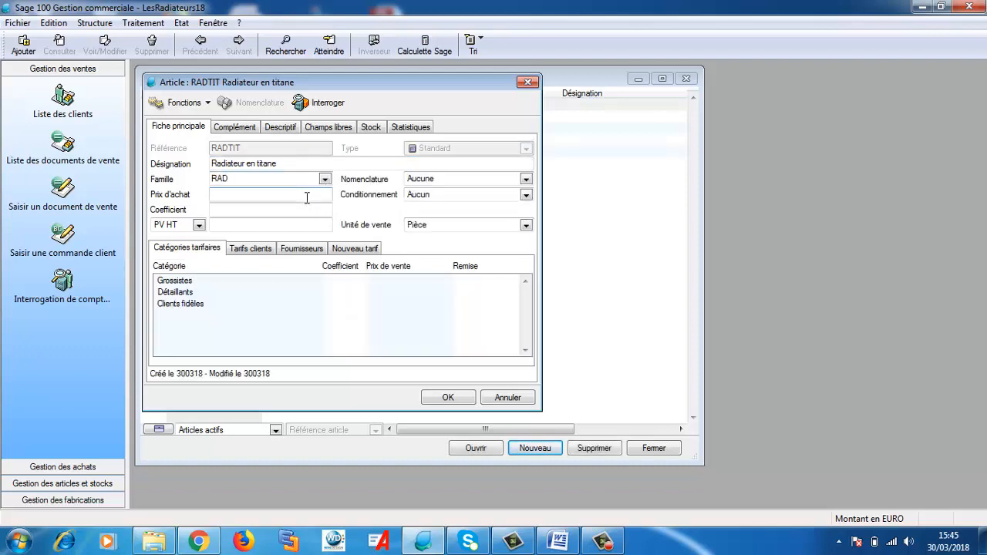
Step: Consult the Articles table in the Word sheet, and set the Sage article's prix d'achat to 60 and coefficient to 2
click(560, 543)
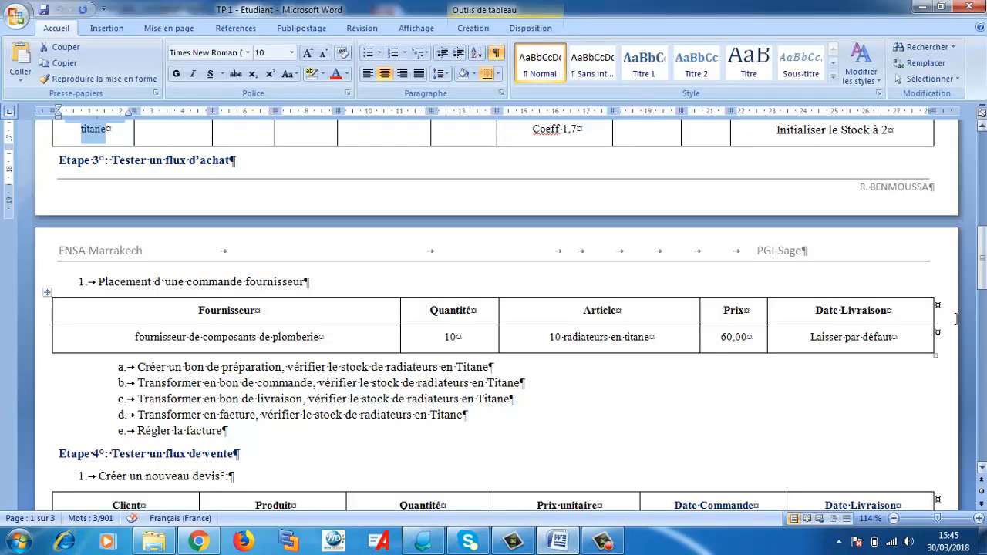
scroll(982, 262, up, 3)
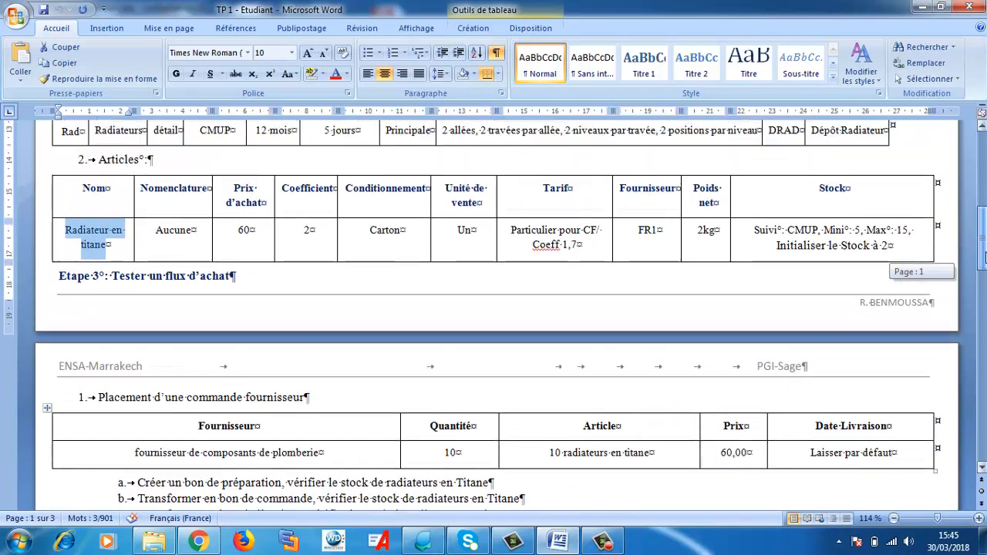
click(195, 251)
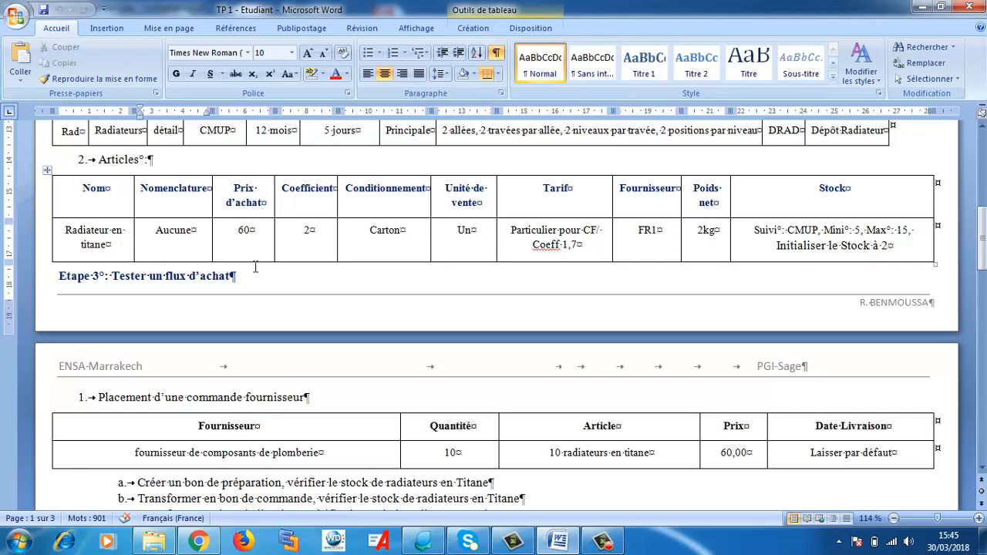
click(425, 542)
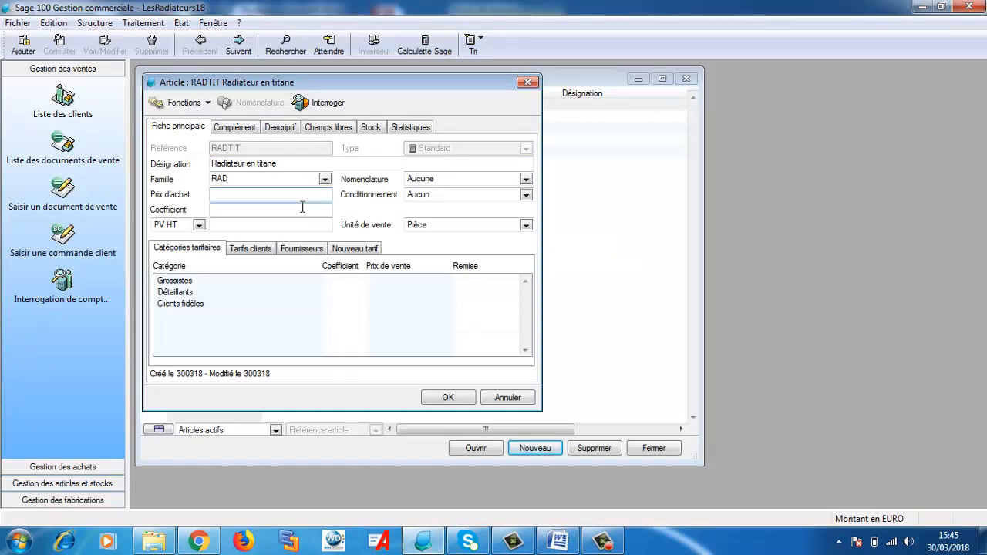
click(217, 213)
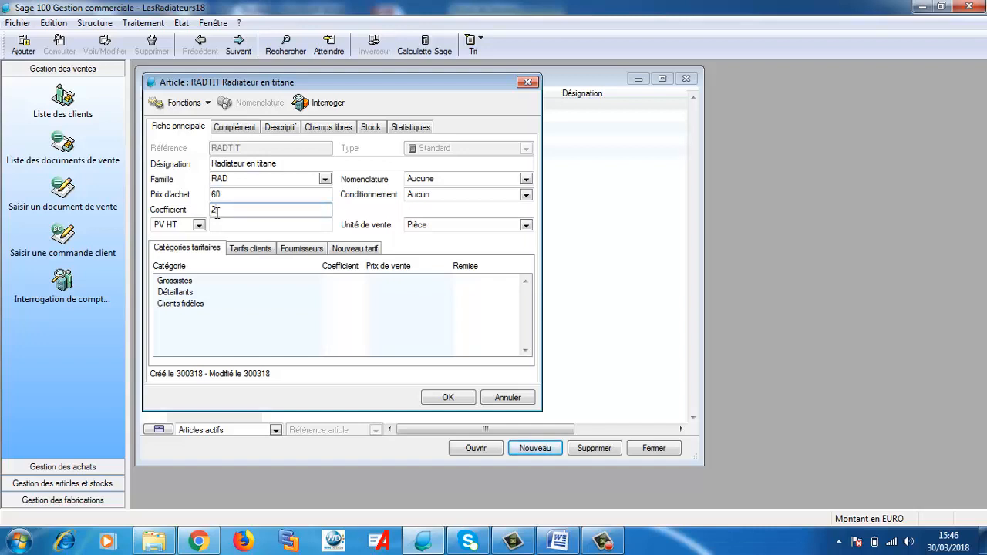
text(2)
click(219, 225)
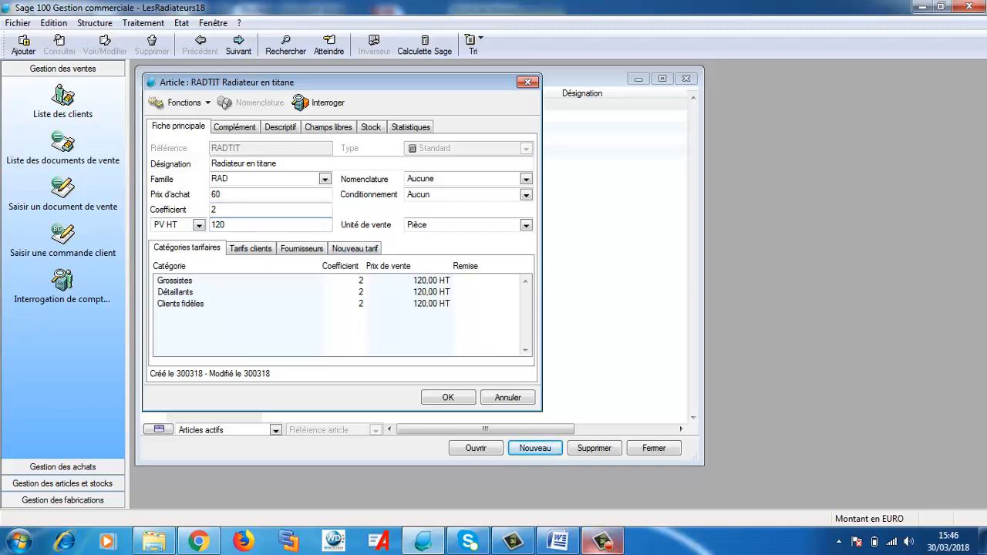
Step: Check the required packaging in the Word sheet and set the Sage article's conditionnement to Caissons
click(557, 540)
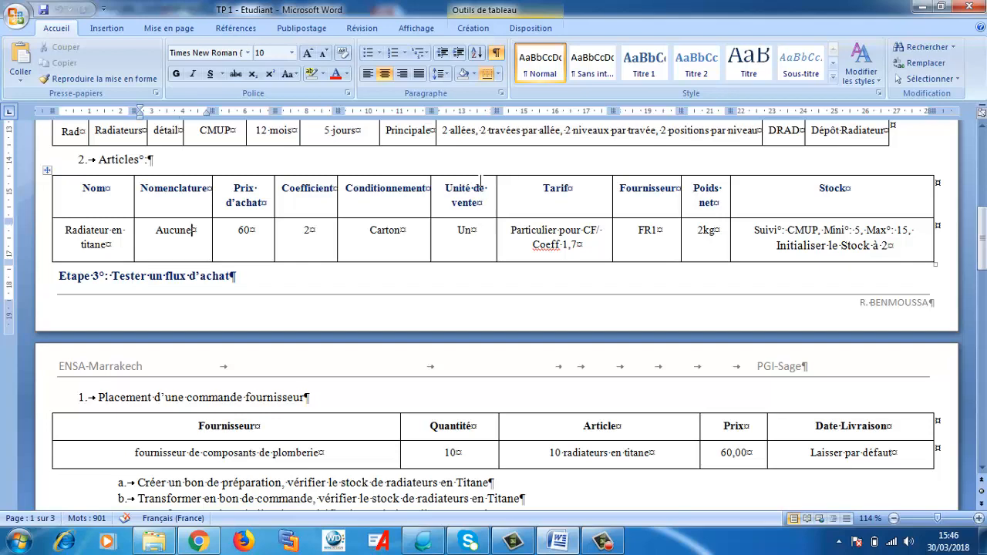
click(560, 542)
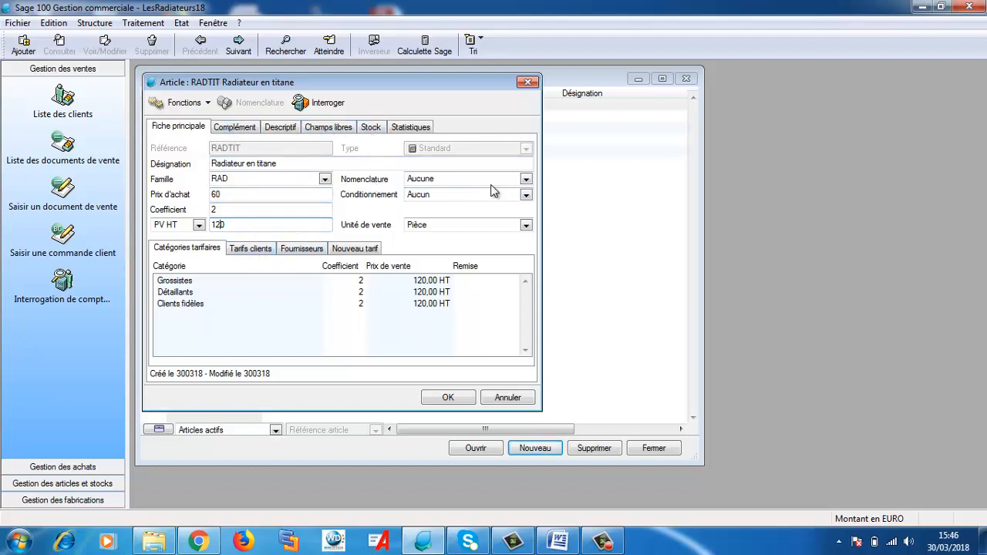
click(525, 194)
click(509, 207)
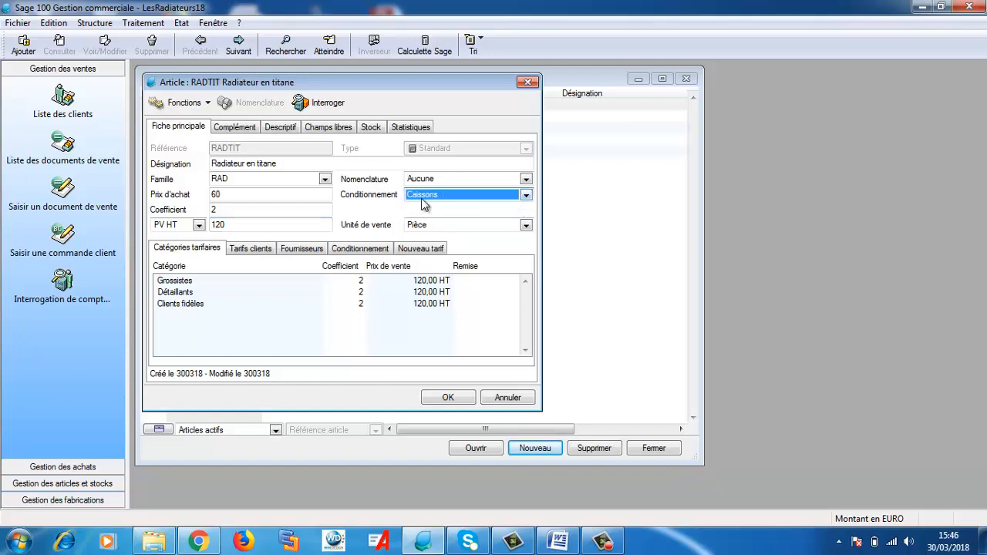
Step: Try to flag Carton as the article's principal (P) conditionnement and validate the article record
click(355, 251)
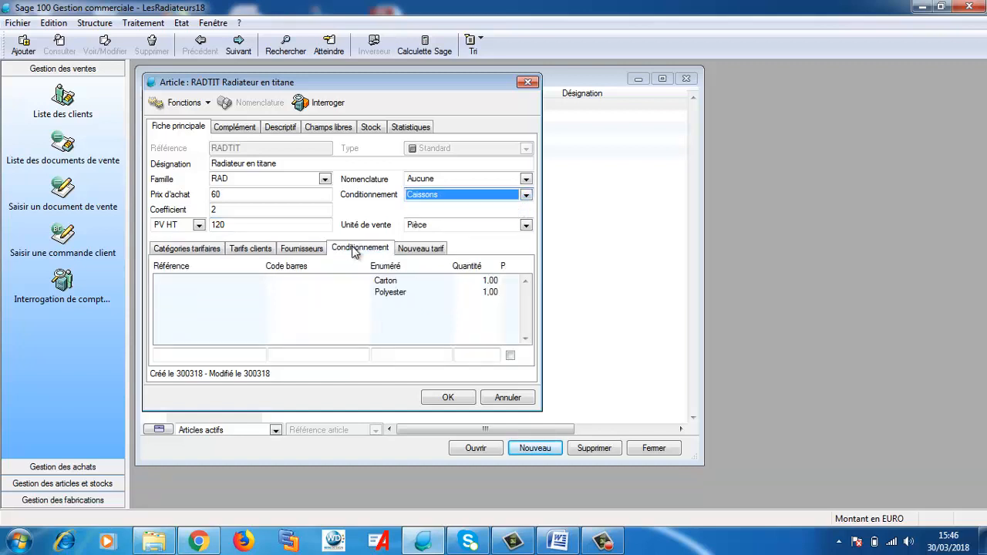
click(392, 284)
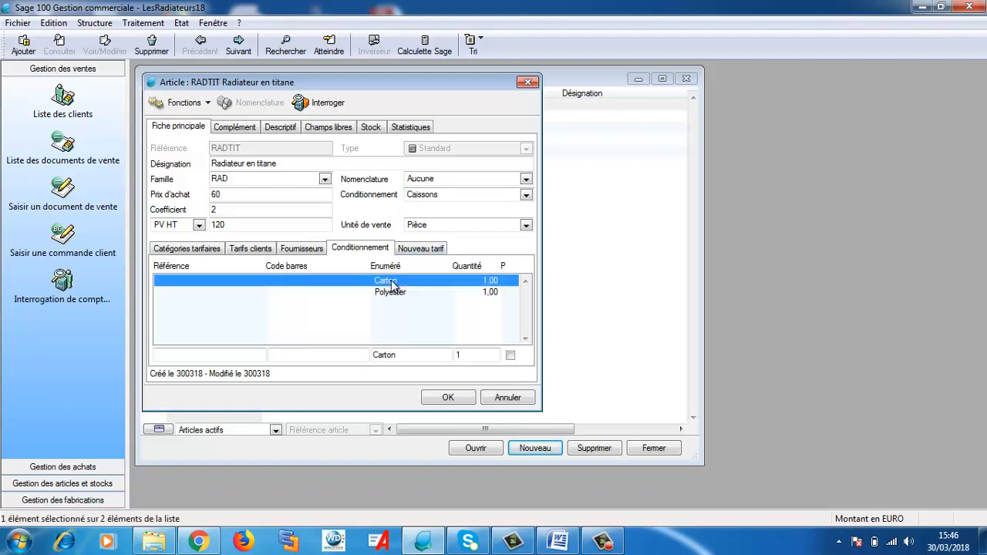
click(511, 357)
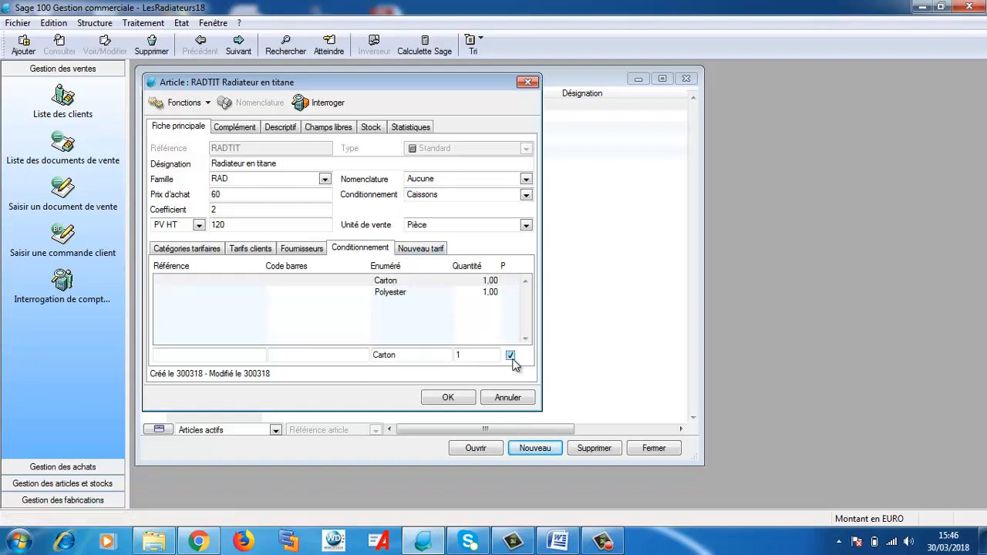
click(449, 398)
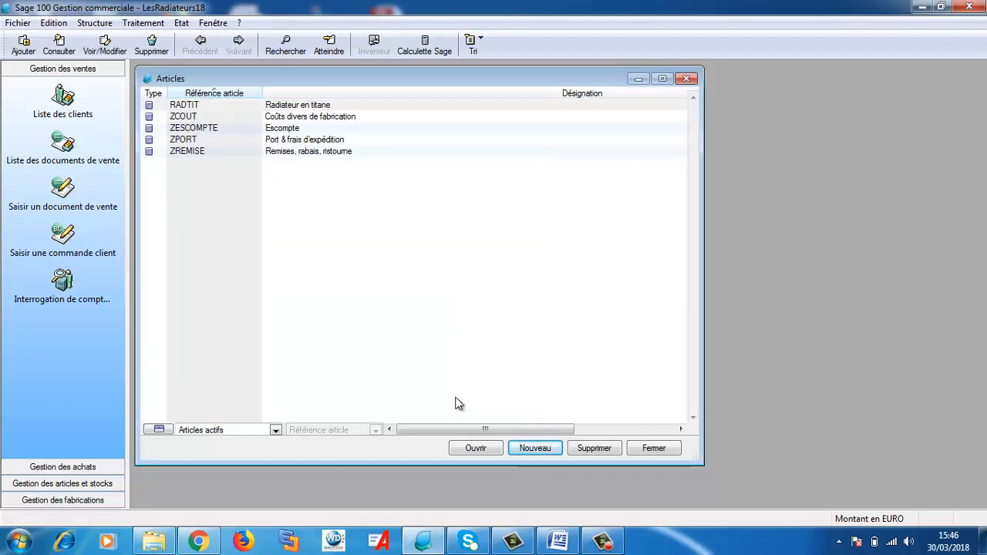
Step: Reopen the RADTIT article and flag Carton as its principal (P) conditionnement, validating the line
double_click(185, 107)
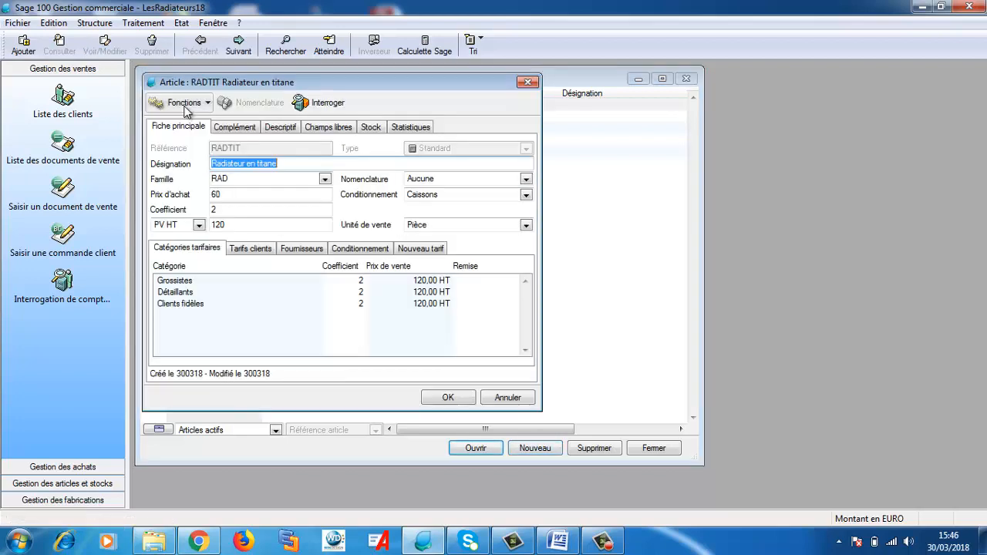
click(374, 247)
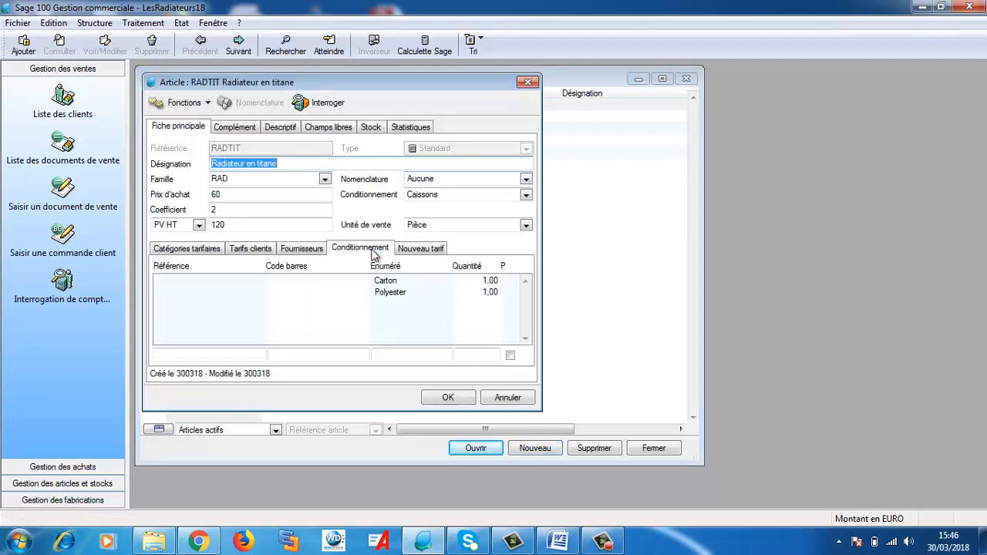
click(420, 284)
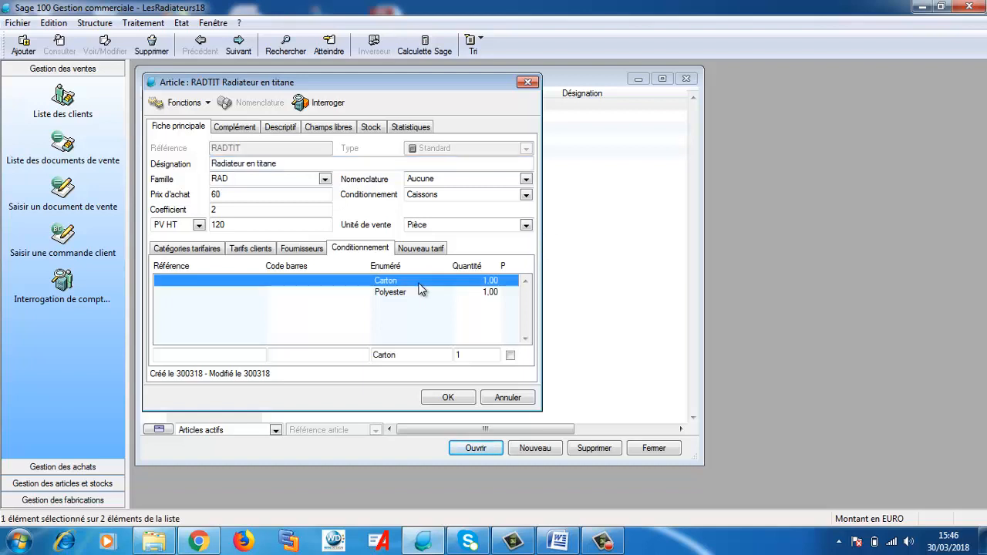
click(510, 356)
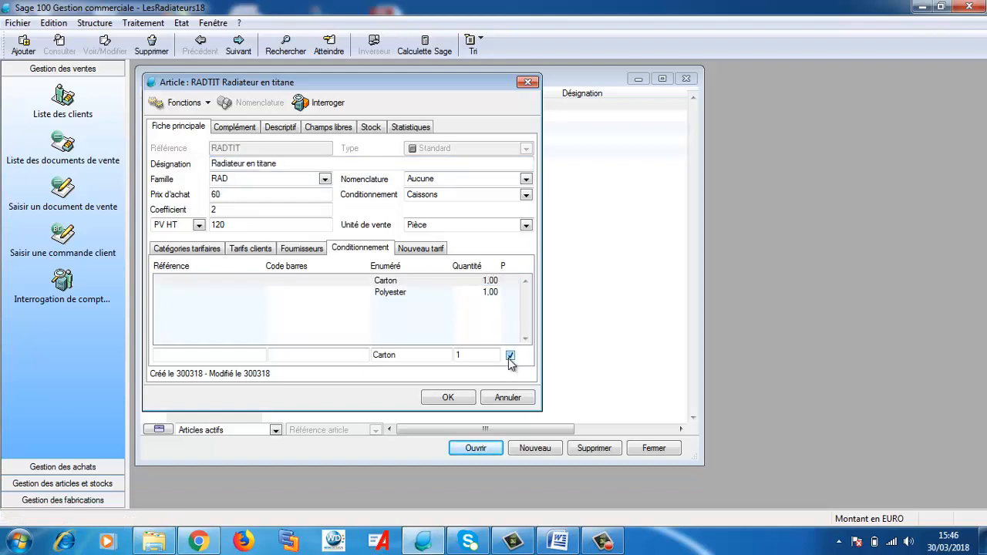
key(Return)
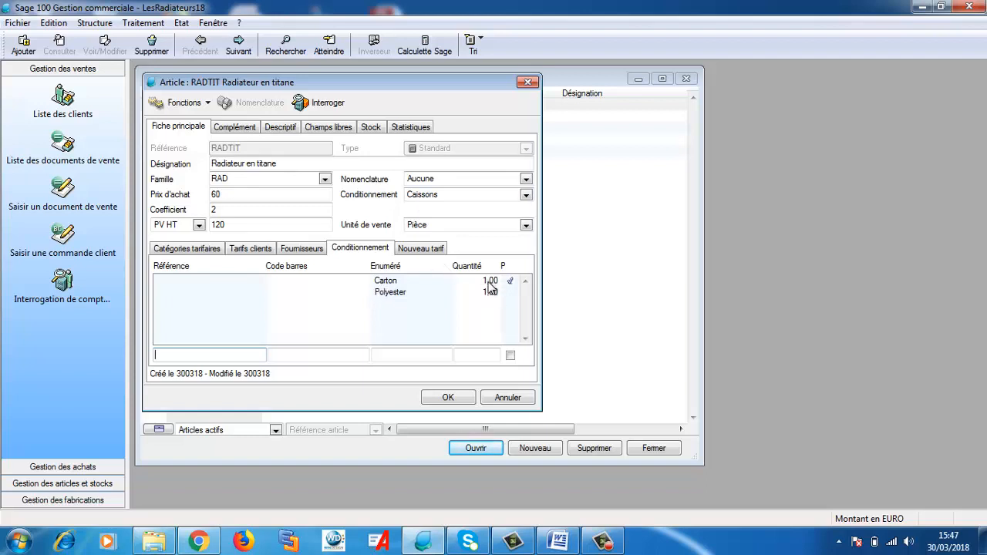
Step: Look up the article's unité de vente in the Word sheet and examine the units available in the Sage article record
click(563, 546)
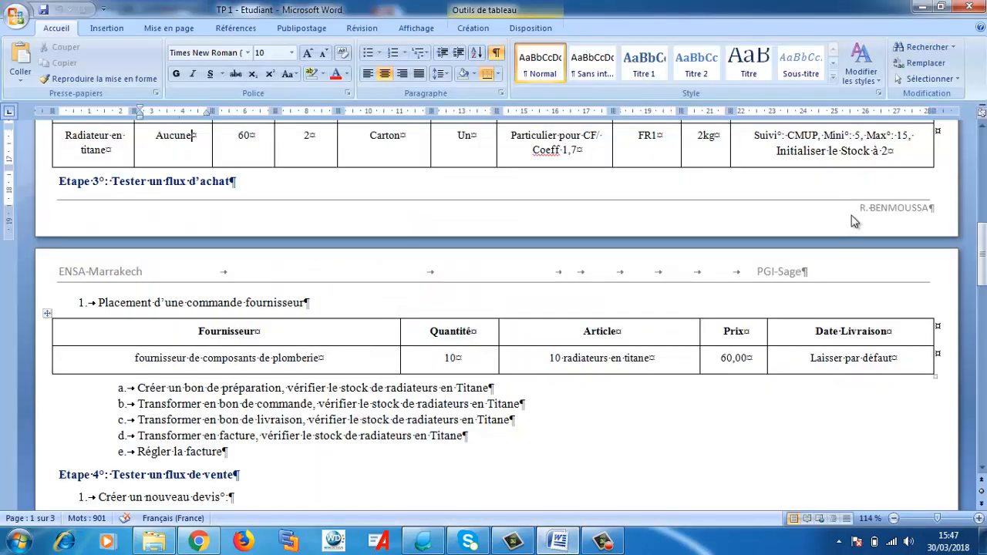
drag(985, 266, 984, 246)
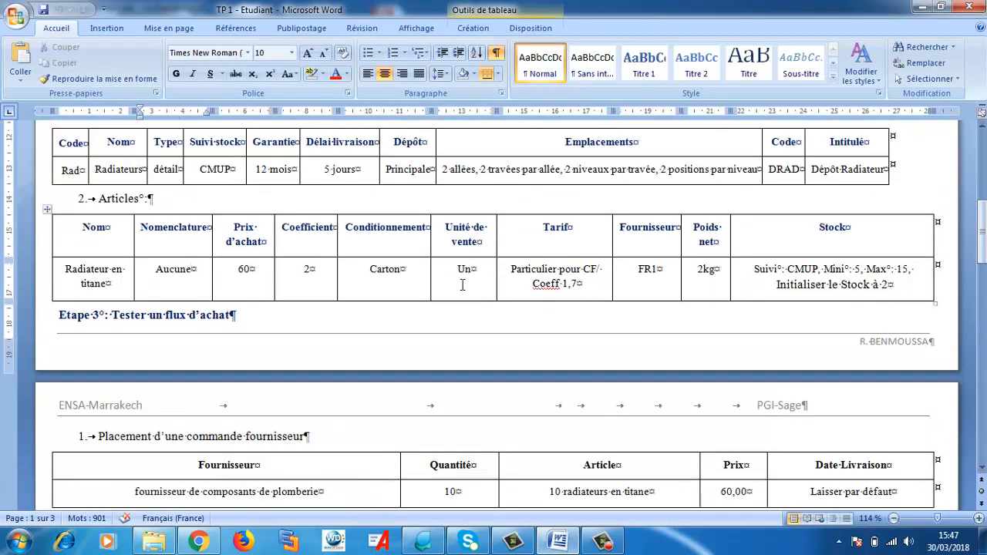
click(429, 545)
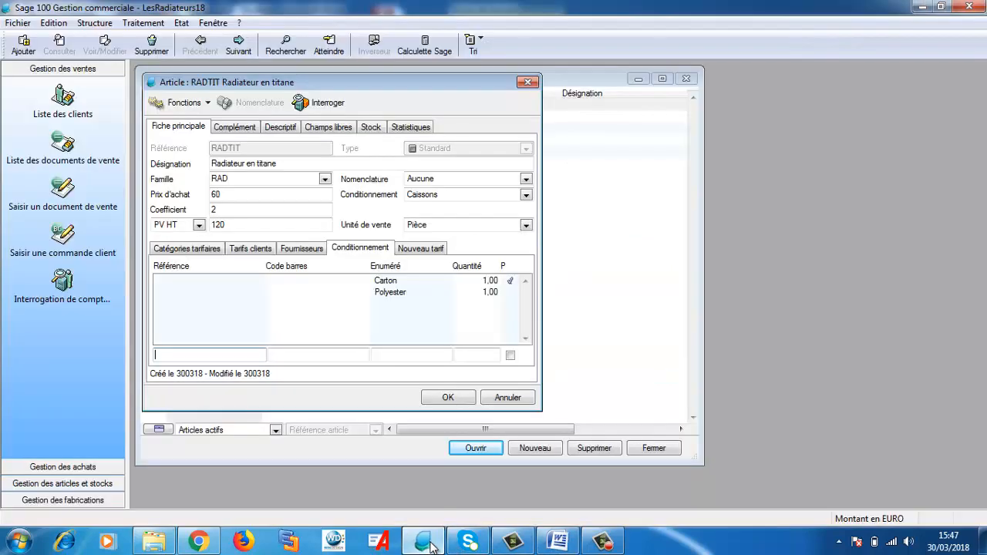
click(526, 227)
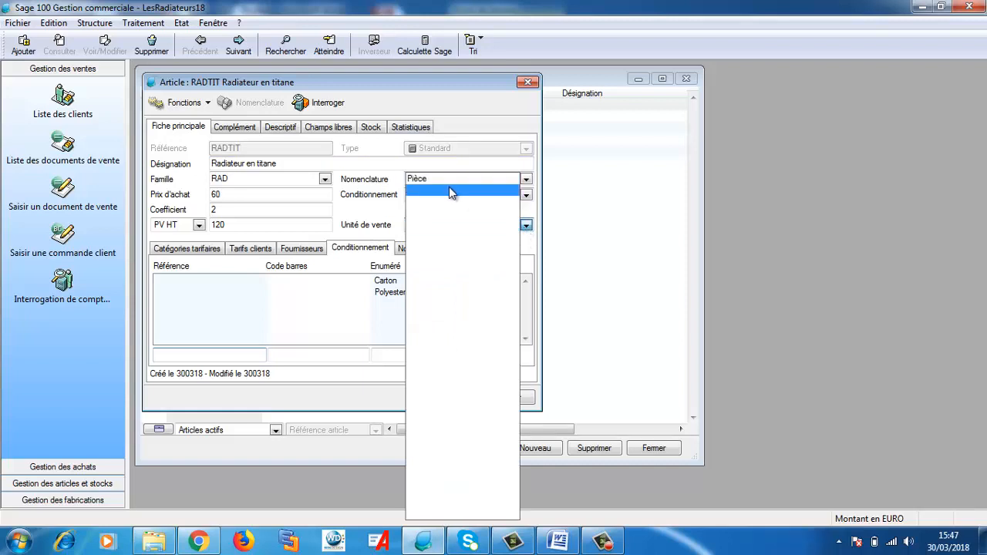
Step: Add the unit Un to the company's Unité d'achat et de vente options and validate the company settings
click(12, 28)
click(14, 23)
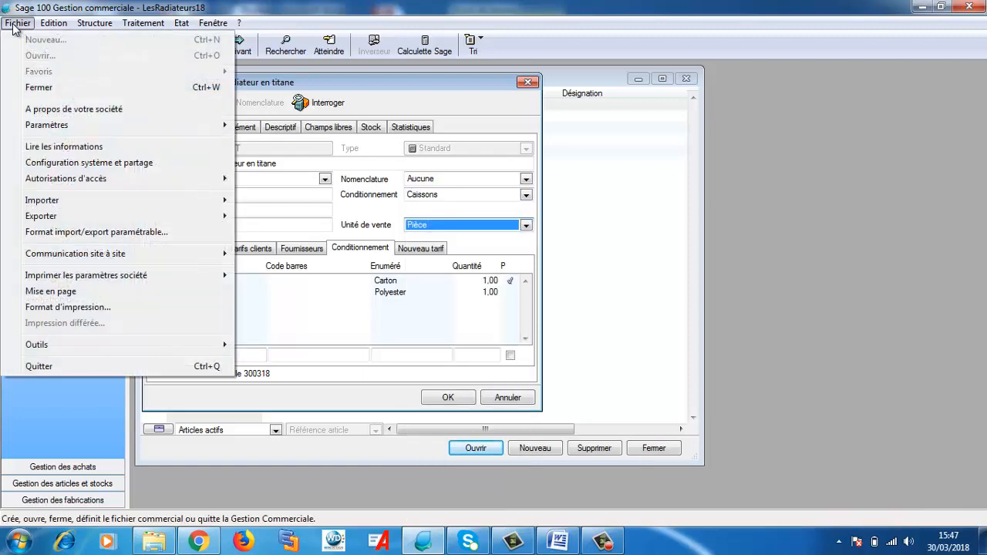
click(62, 113)
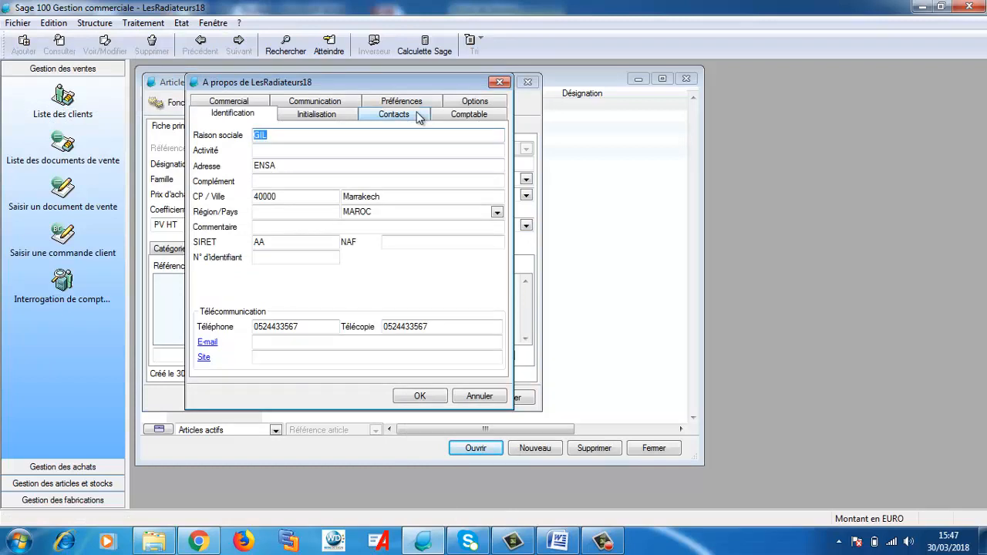
click(468, 103)
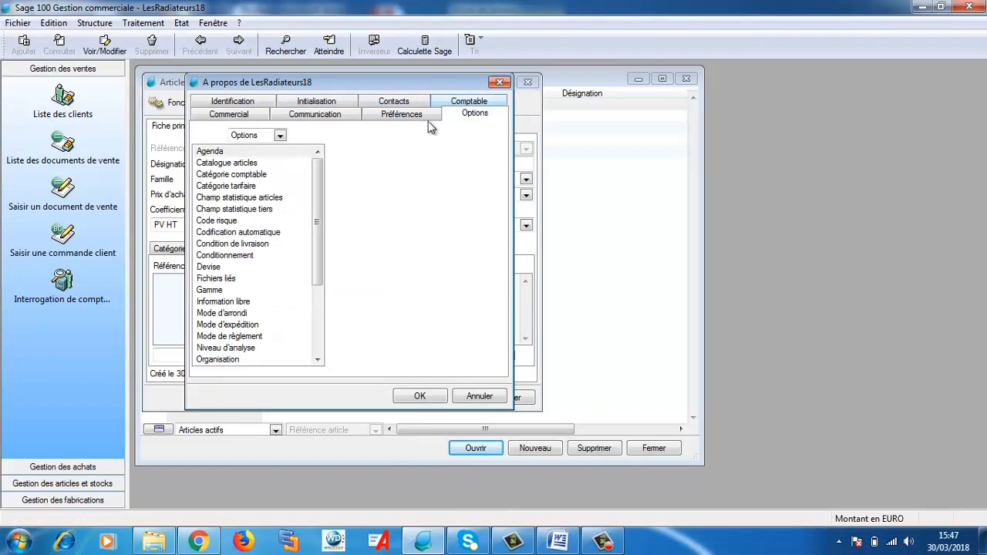
drag(318, 222, 322, 335)
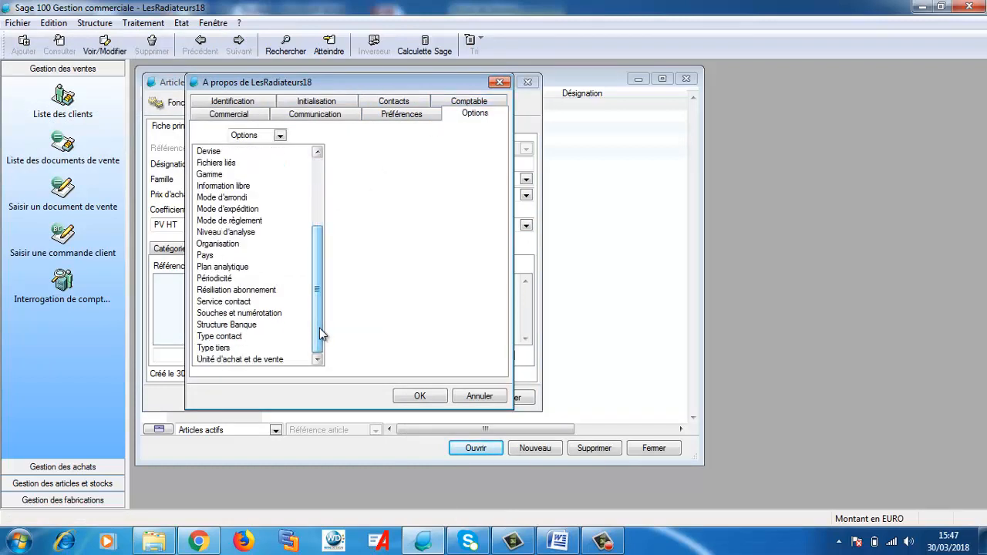
click(246, 361)
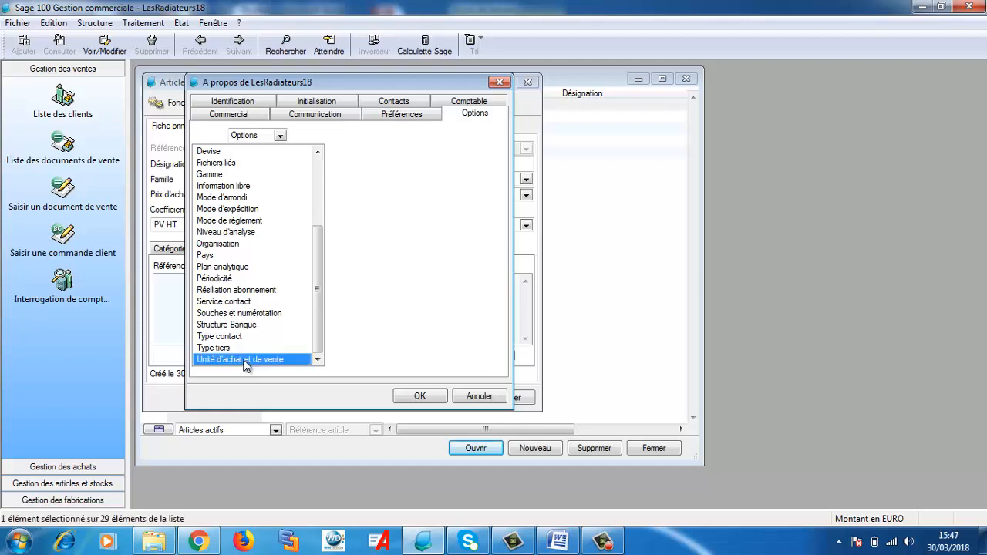
double_click(245, 361)
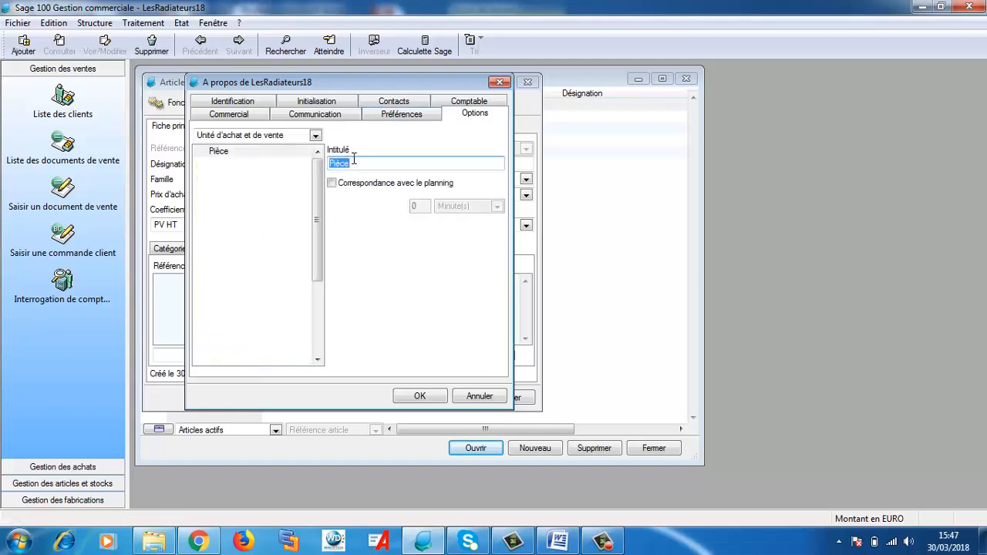
click(223, 164)
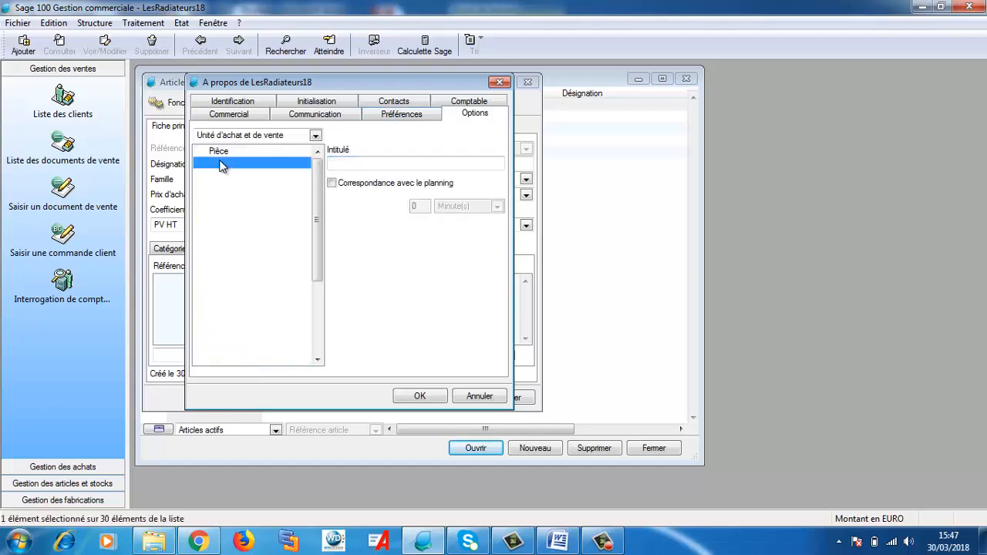
click(340, 163)
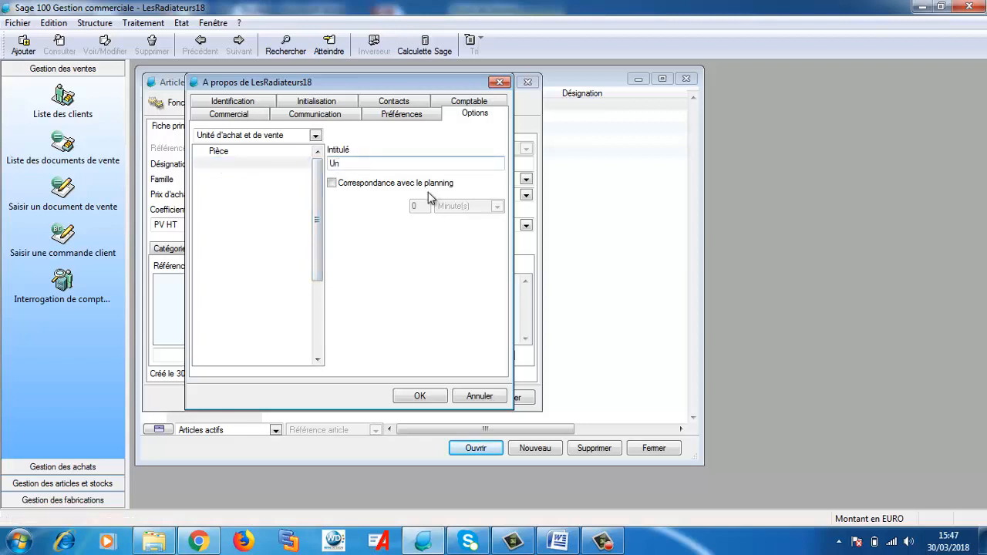
key(Return)
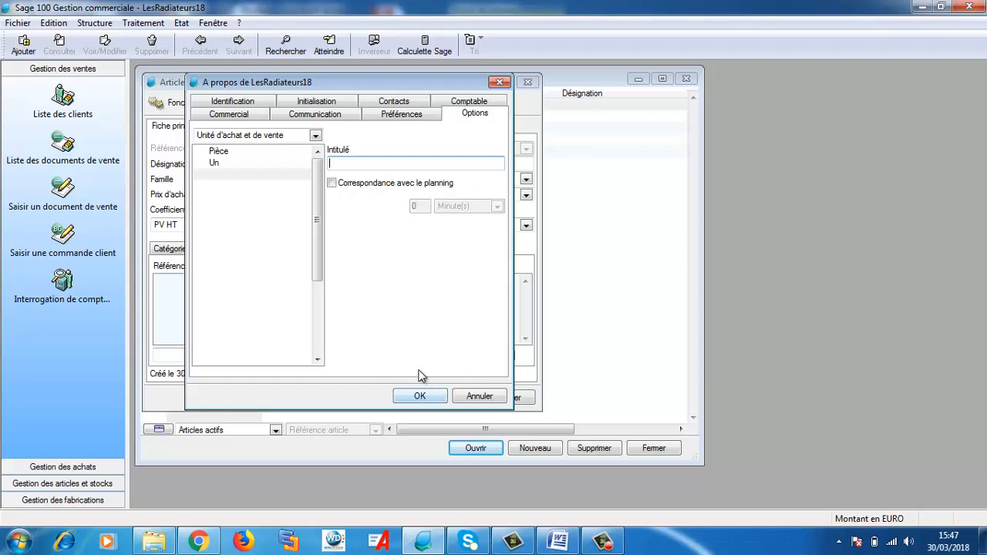
click(420, 395)
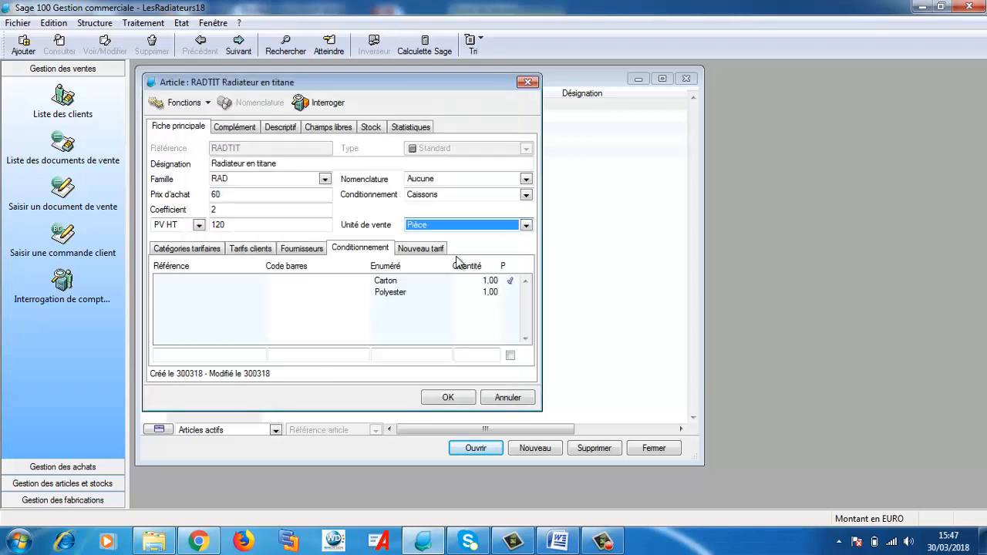
Step: Set the RADTIT article's unité de vente to Un and validate the article record
click(275, 207)
click(526, 225)
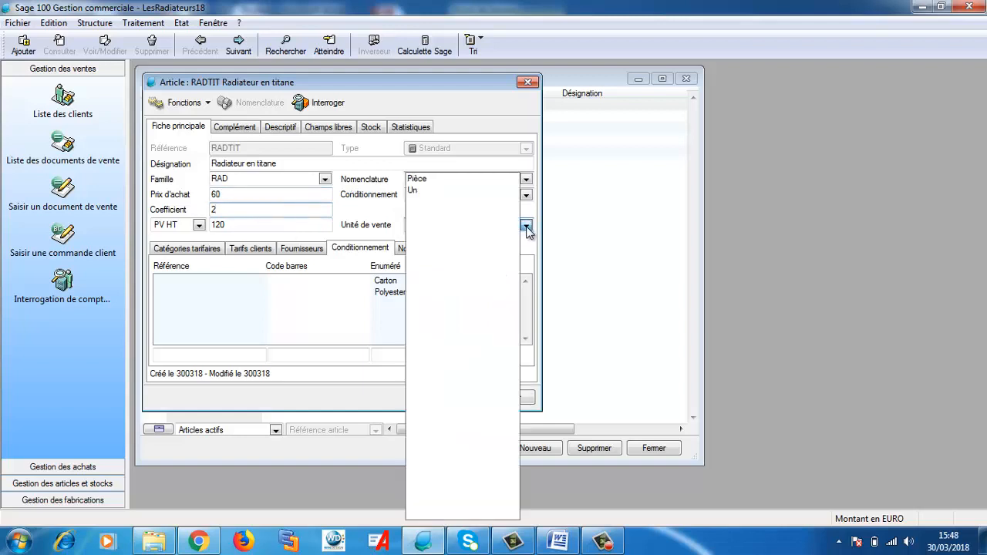
click(461, 191)
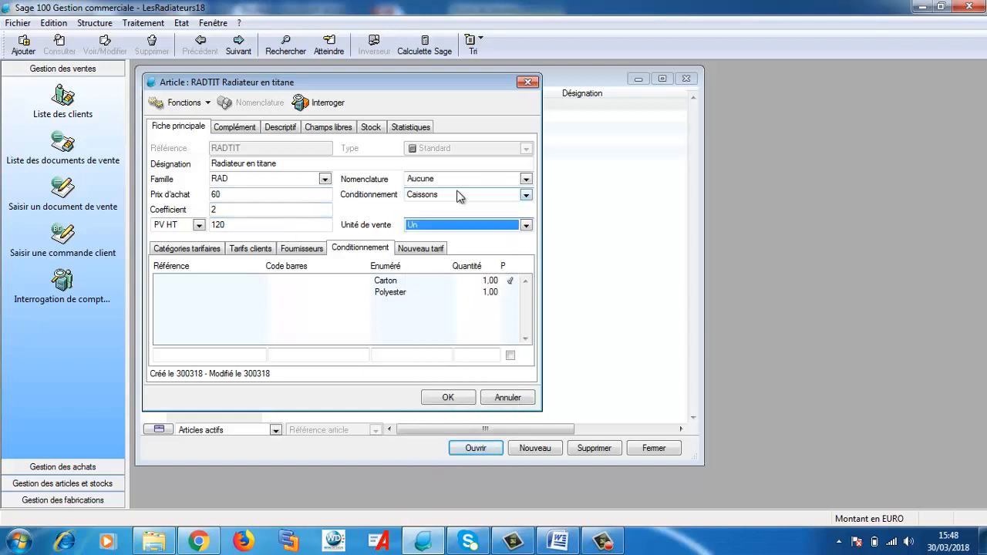
click(454, 397)
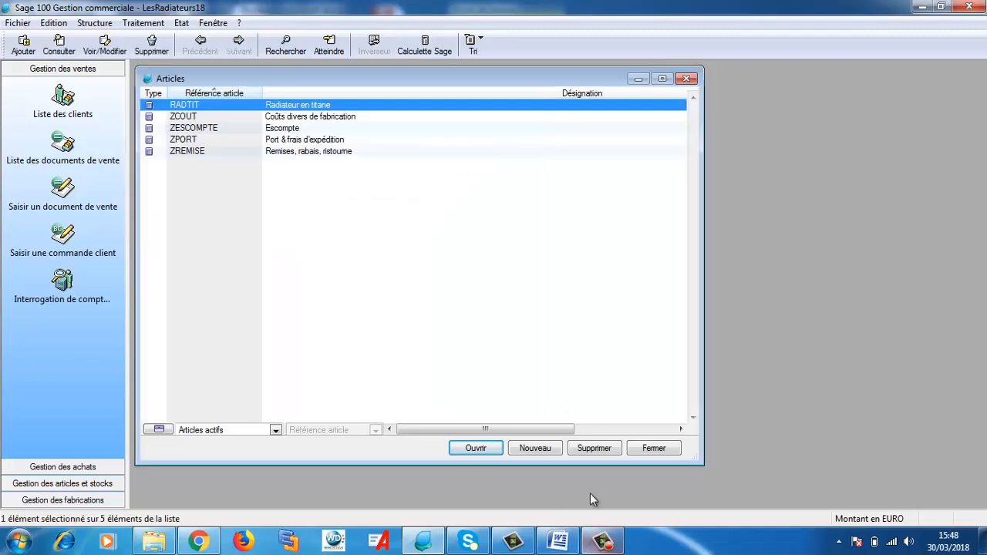
Step: Check the required tarif in the Word sheet and set the Clients fidèles coefficient of the RADTIT article to 1,7 in Sage
click(560, 542)
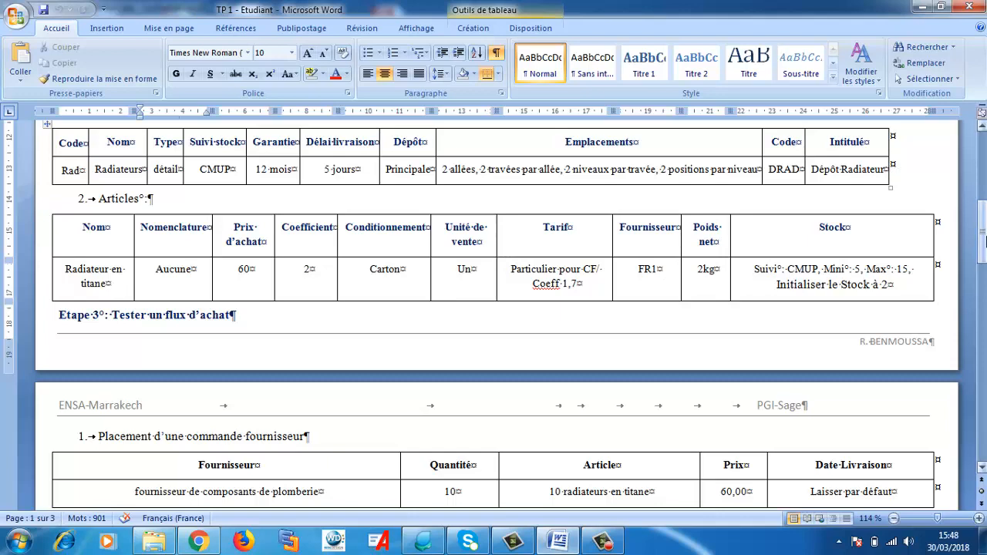
drag(985, 239, 985, 250)
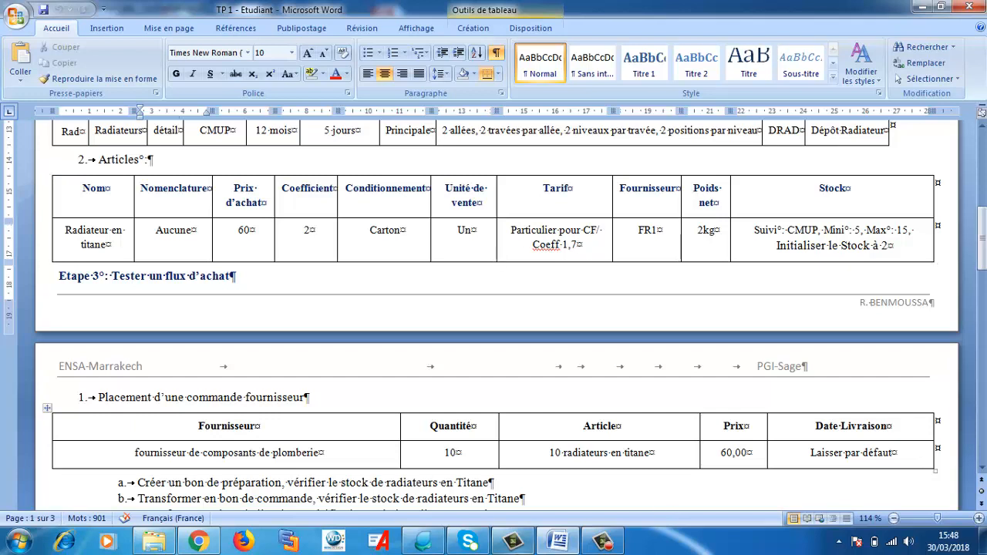
click(425, 543)
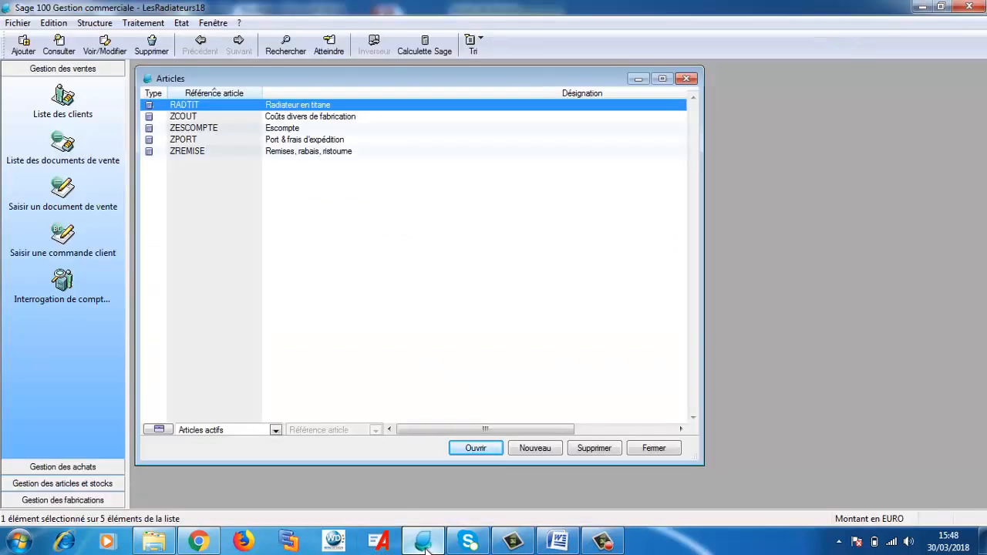
double_click(177, 111)
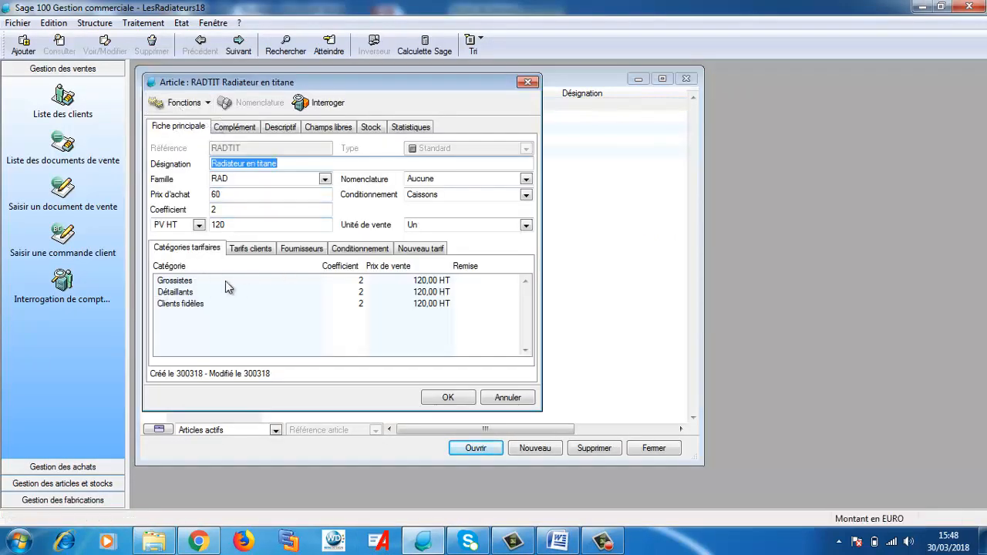
double_click(169, 306)
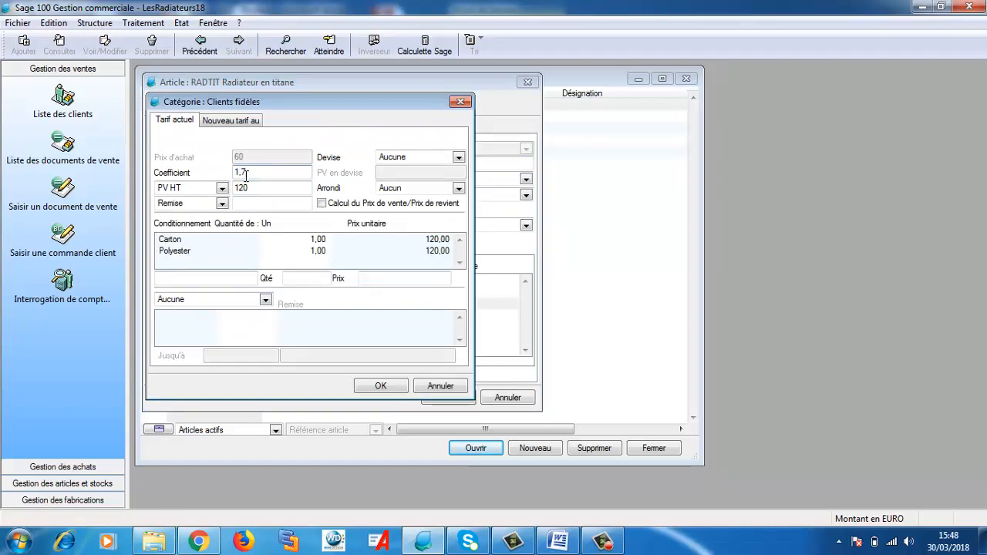
click(375, 386)
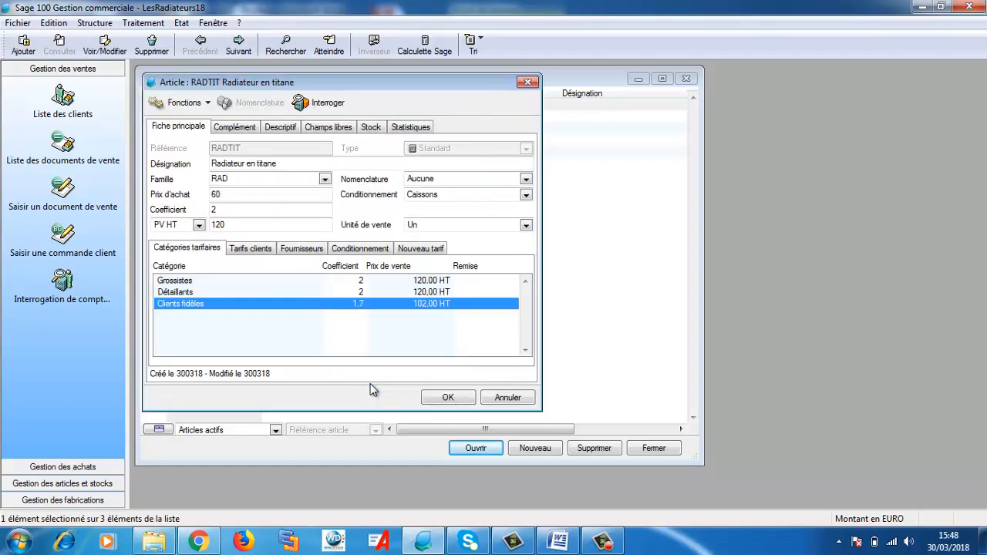
click(437, 292)
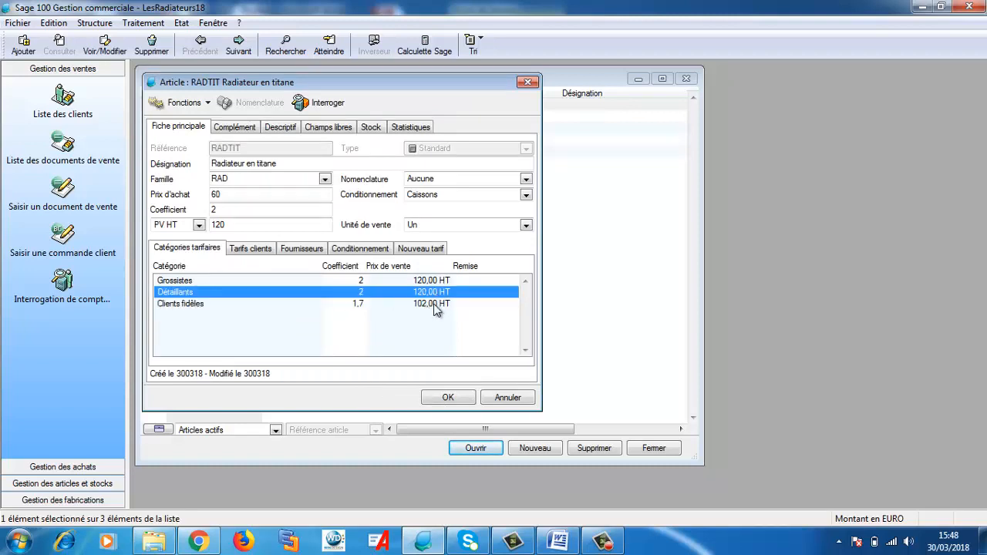
Step: Check the required supplier in the Word sheet and add FR1 Fournisseur de composant Auto as a supplier of the Sage article
click(557, 540)
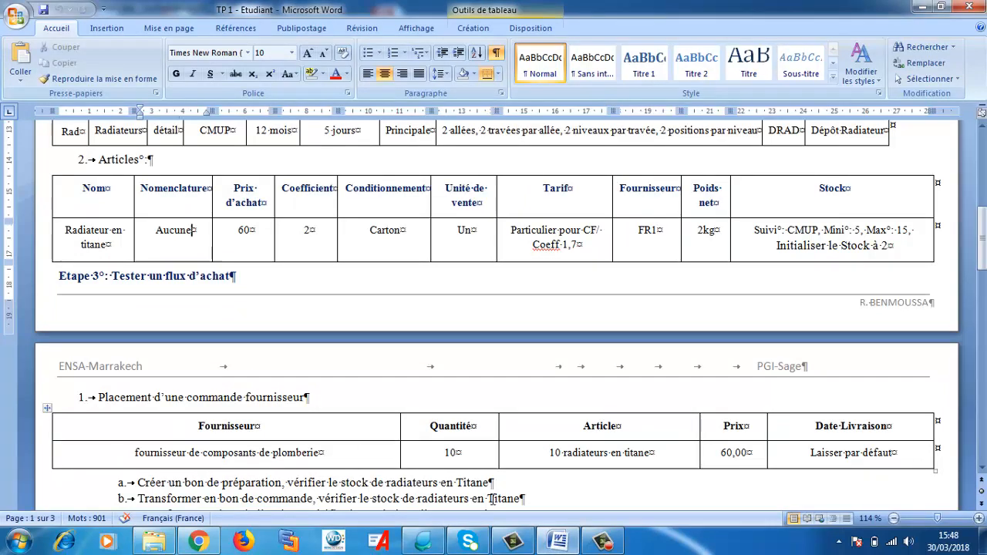
click(428, 544)
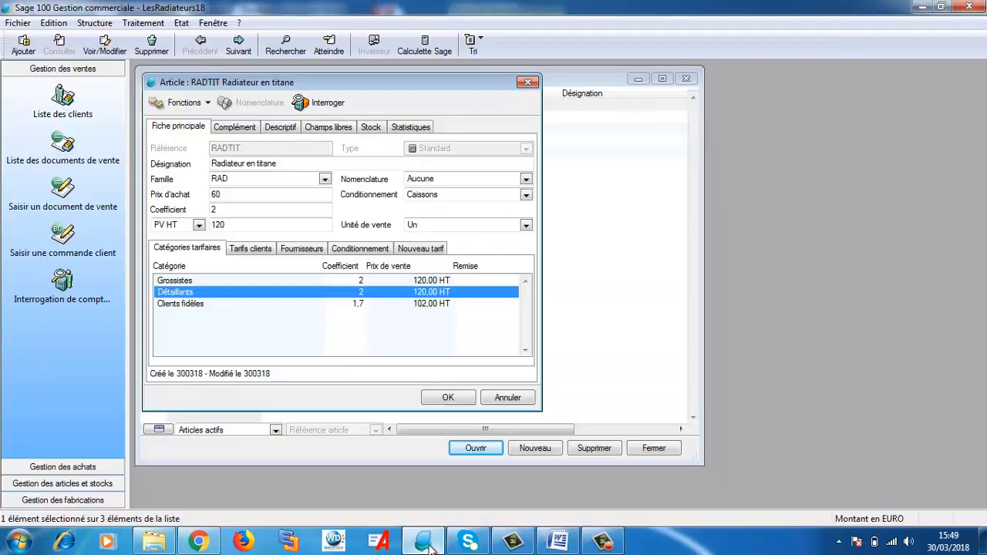
click(318, 250)
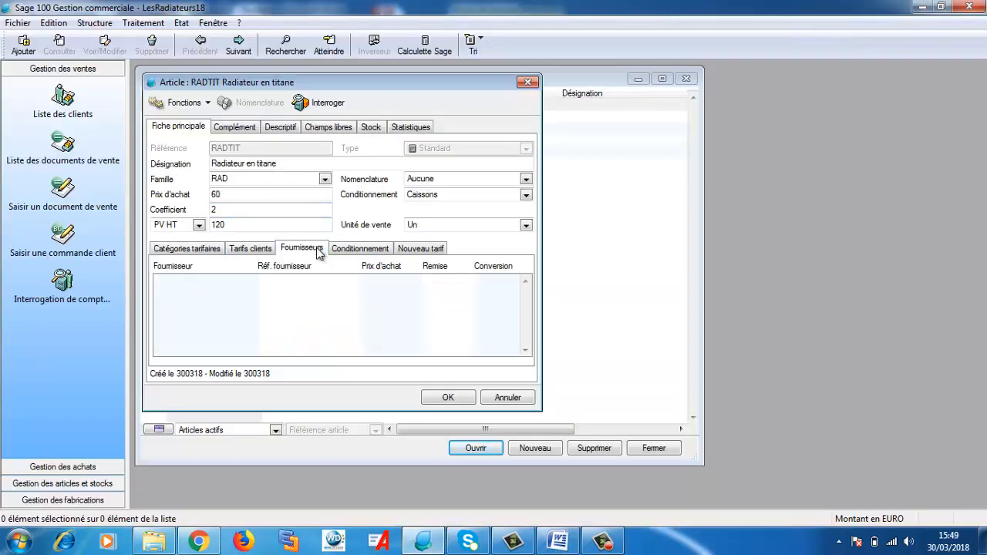
right_click(162, 291)
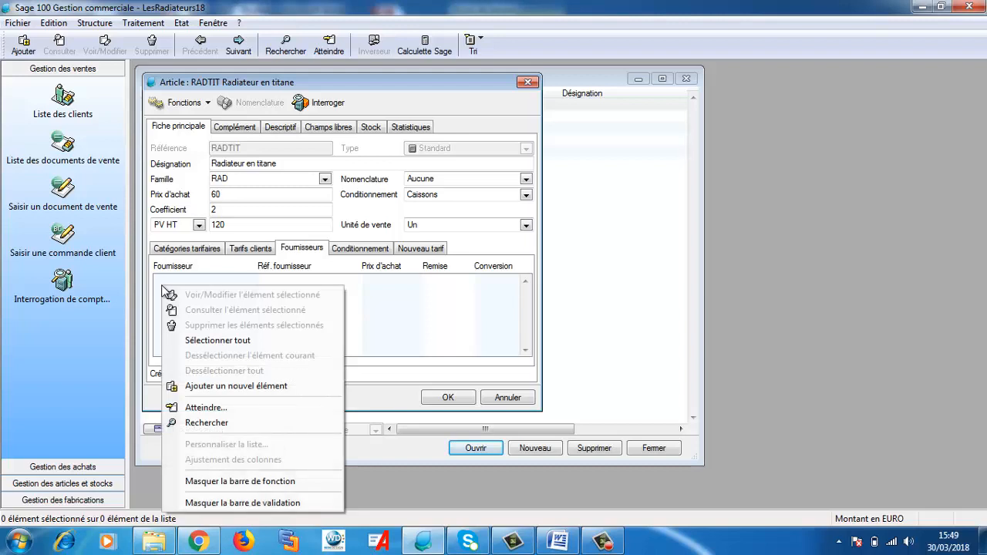
click(199, 385)
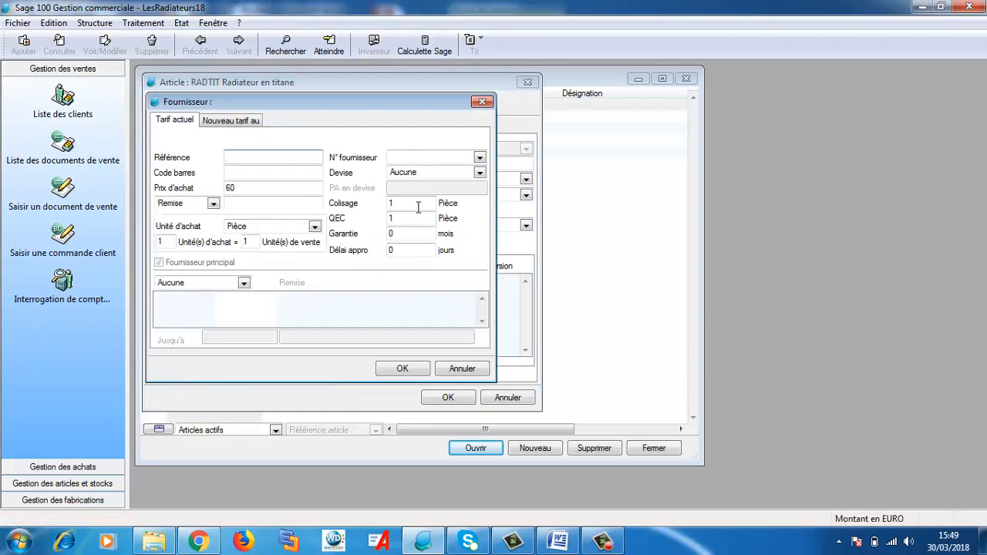
click(479, 158)
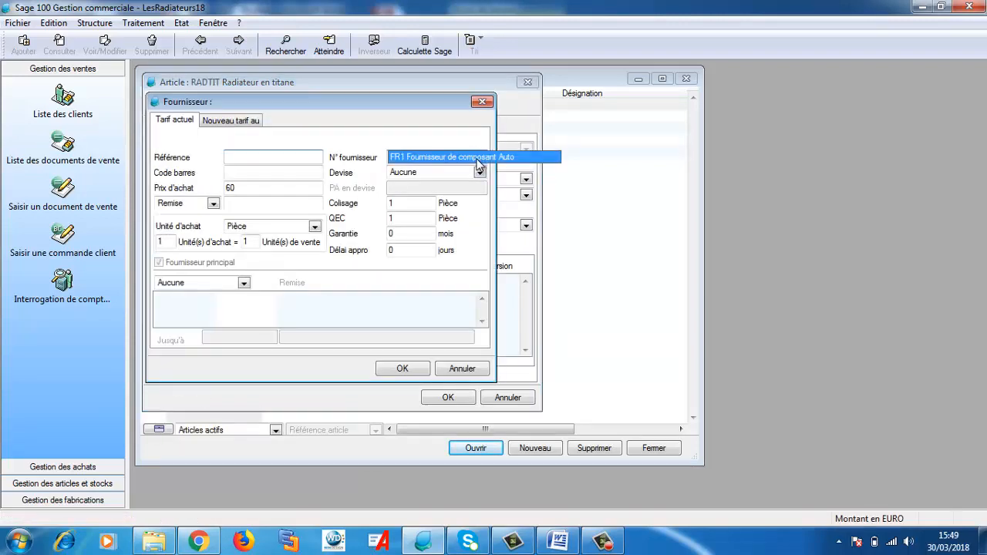
click(477, 158)
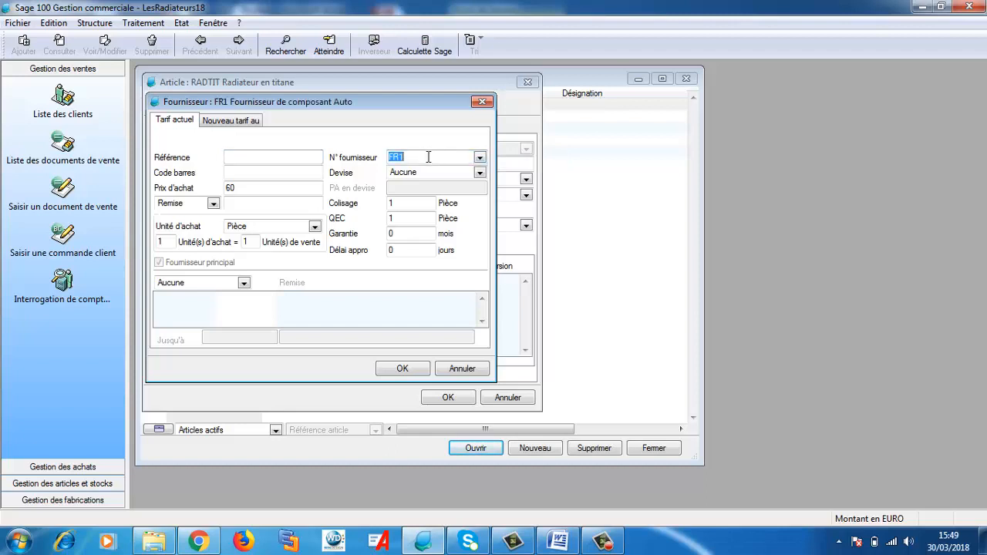
click(402, 369)
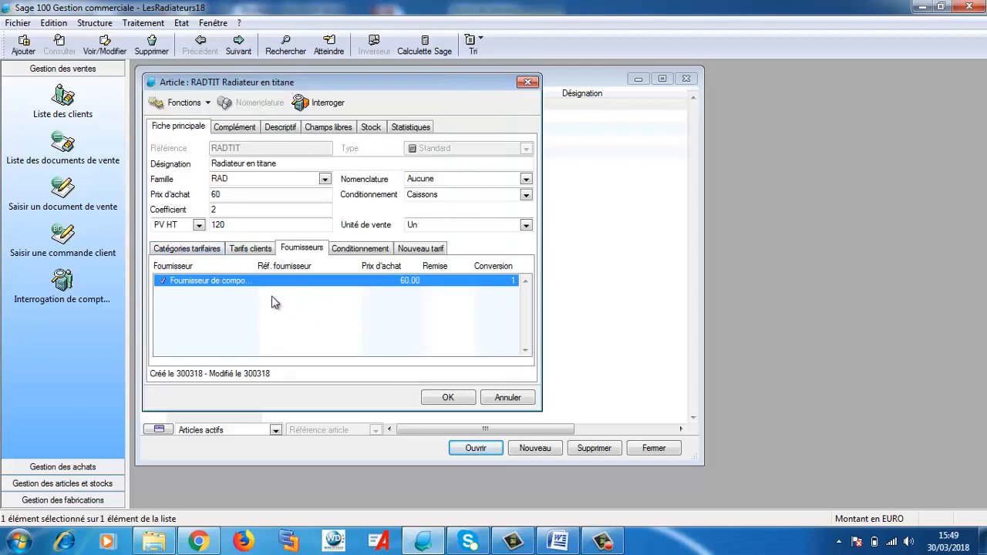
Step: Check the required net weight in the Word sheet and set the Sage article's poids net to 2 kilogrammes
click(562, 544)
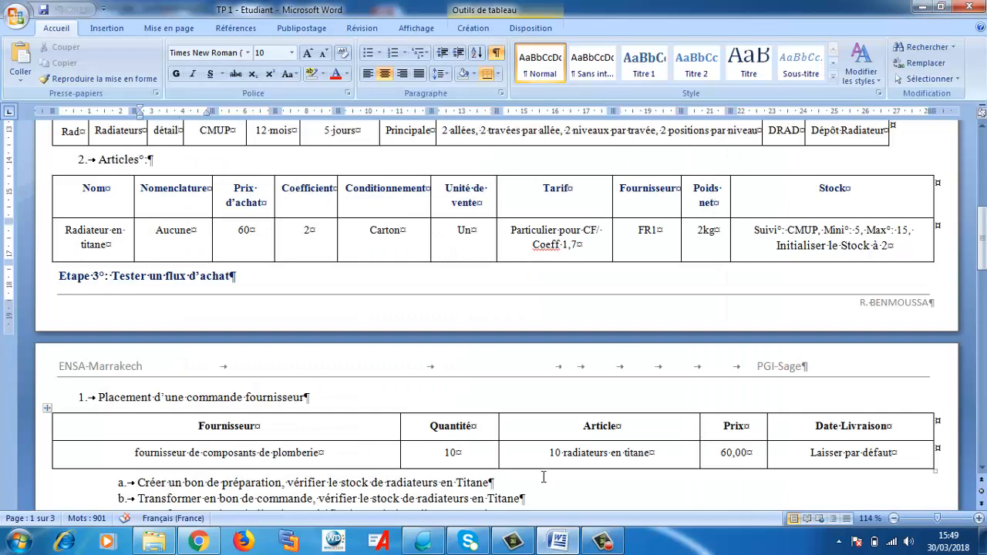
click(435, 548)
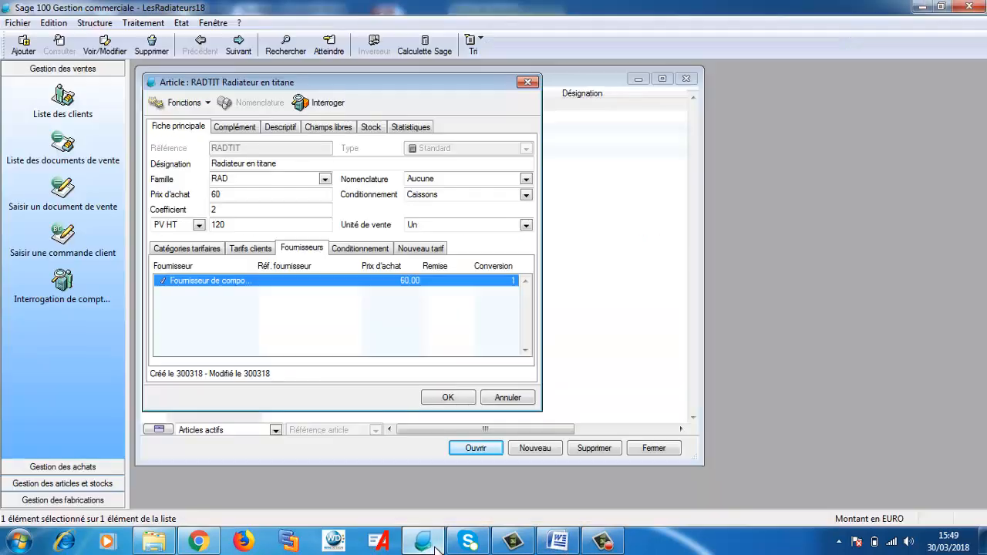
click(251, 132)
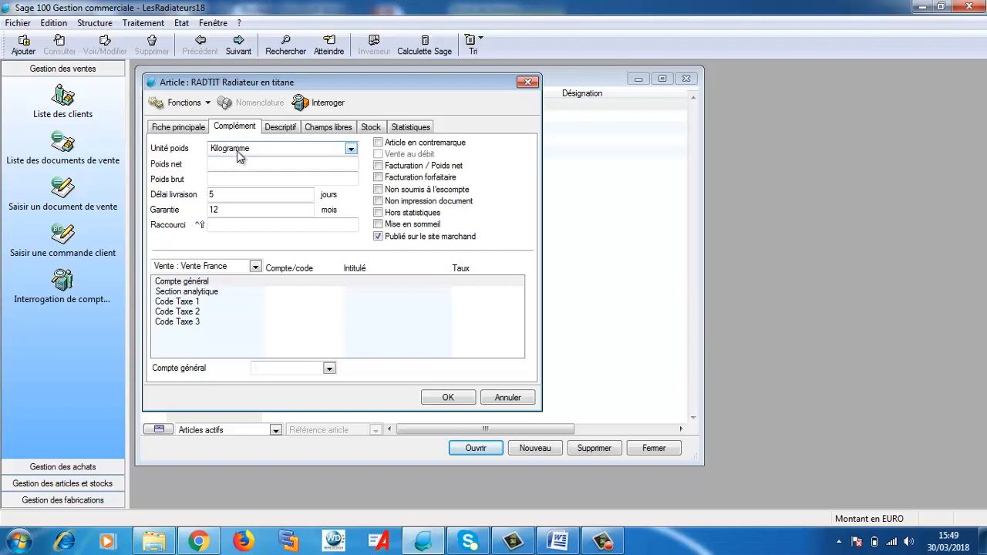
click(278, 163)
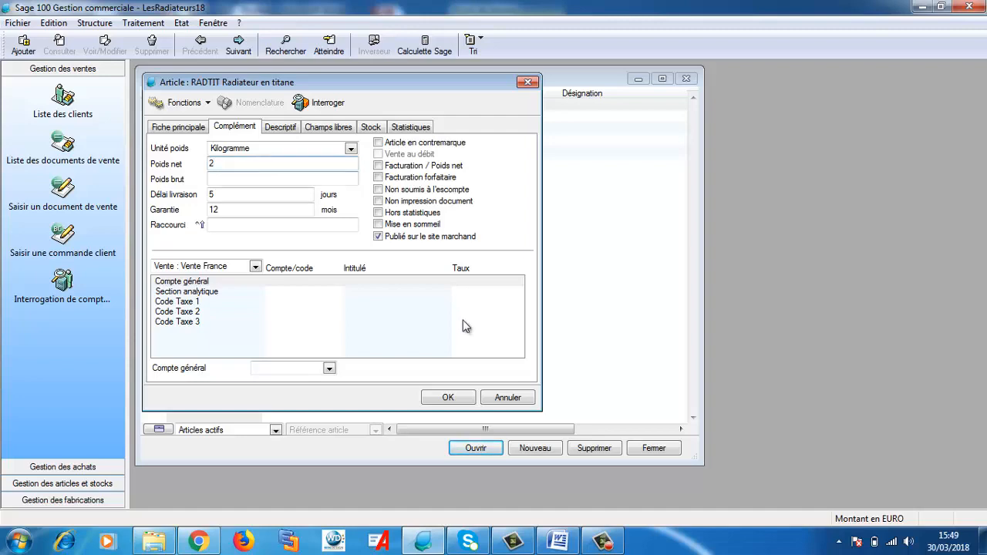
Step: Check the required stock limits in the Word sheet, then set the Sage article's Dépôt Radiateur stock mini to 5 and stock maxi to 15 and validate
click(436, 548)
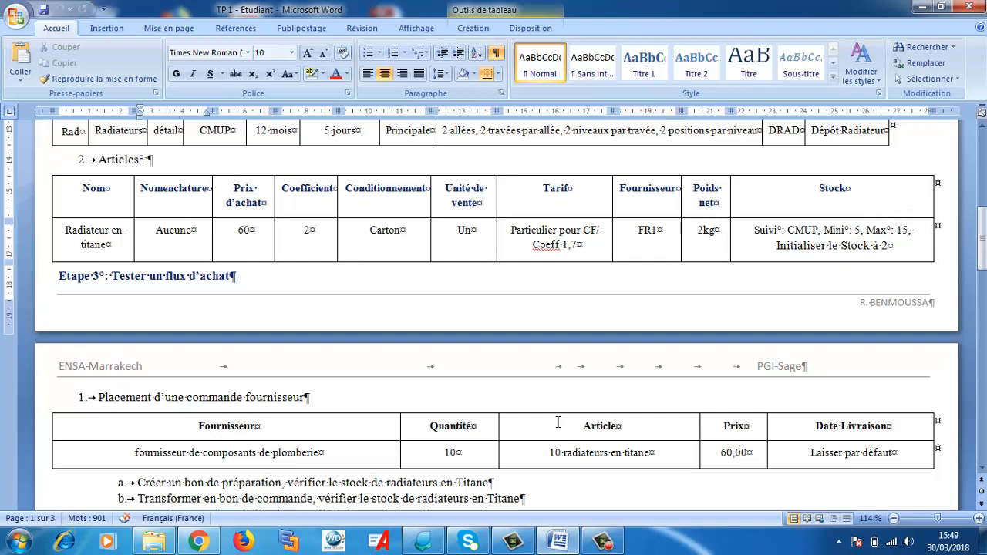
click(429, 547)
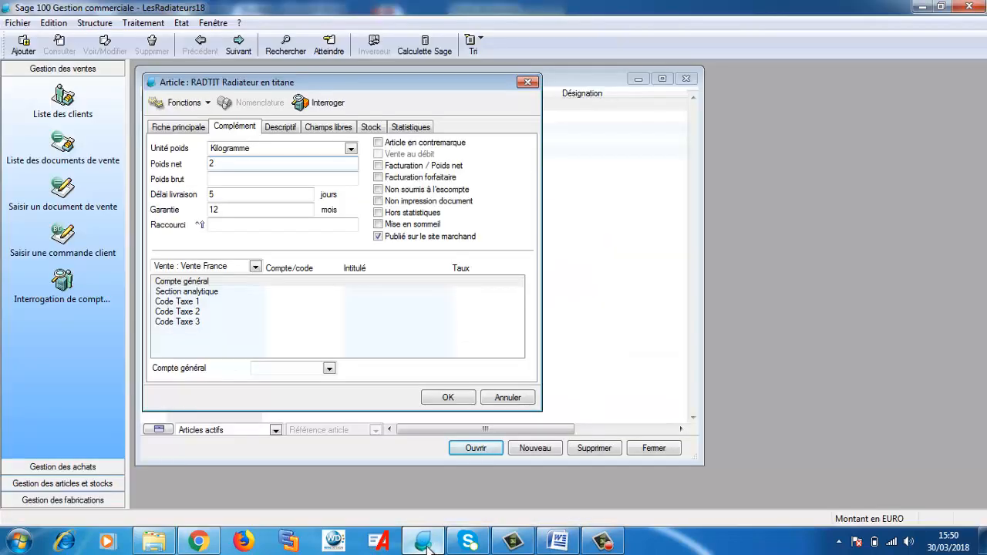
click(371, 128)
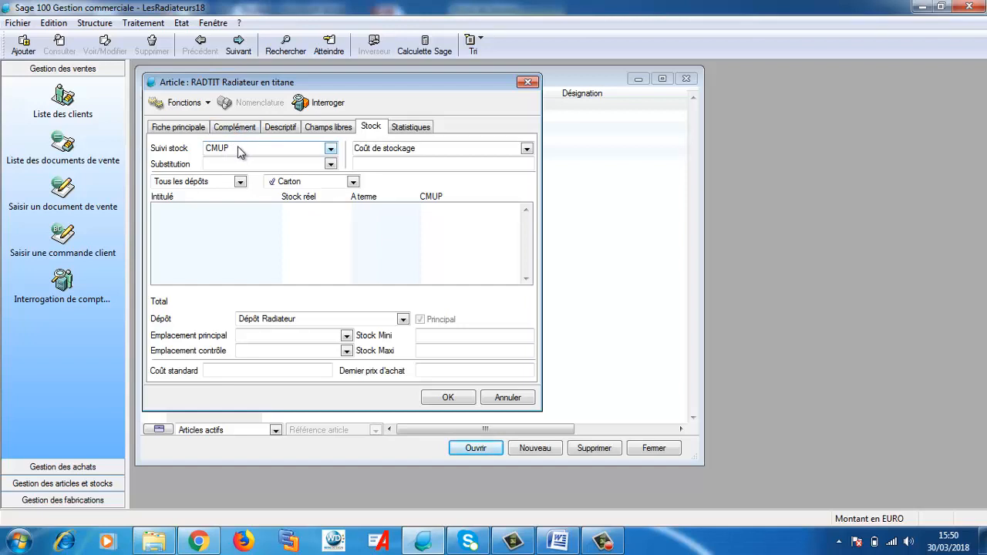
click(452, 336)
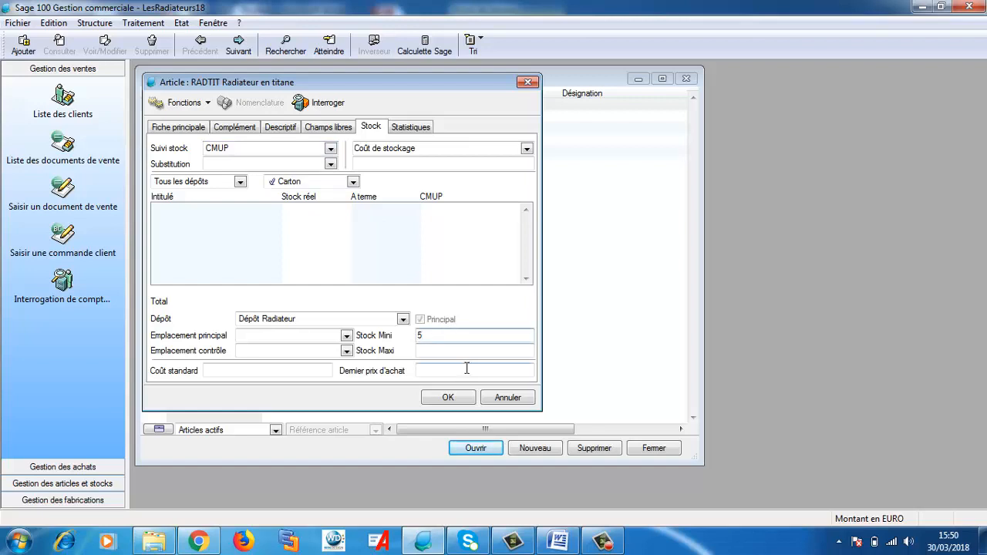
click(466, 353)
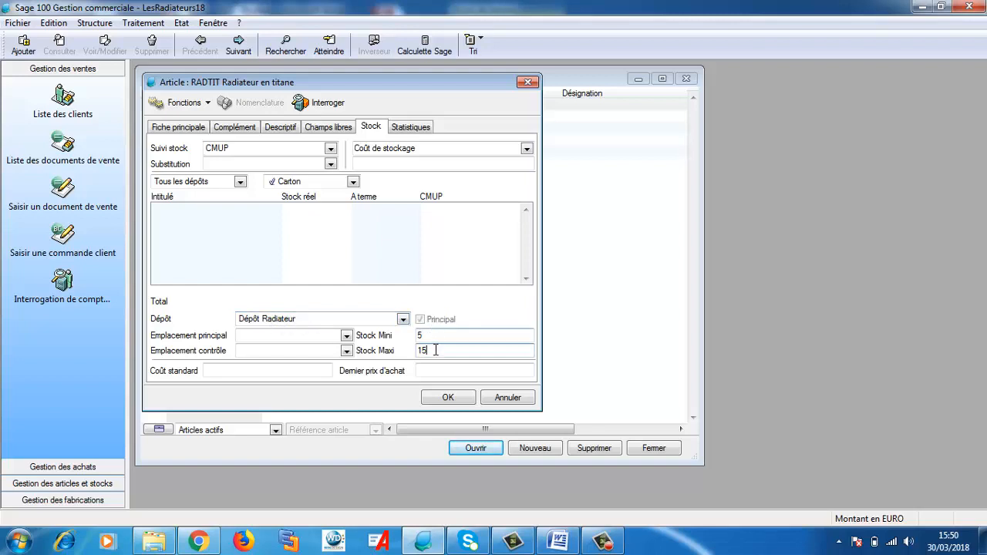
key(Return)
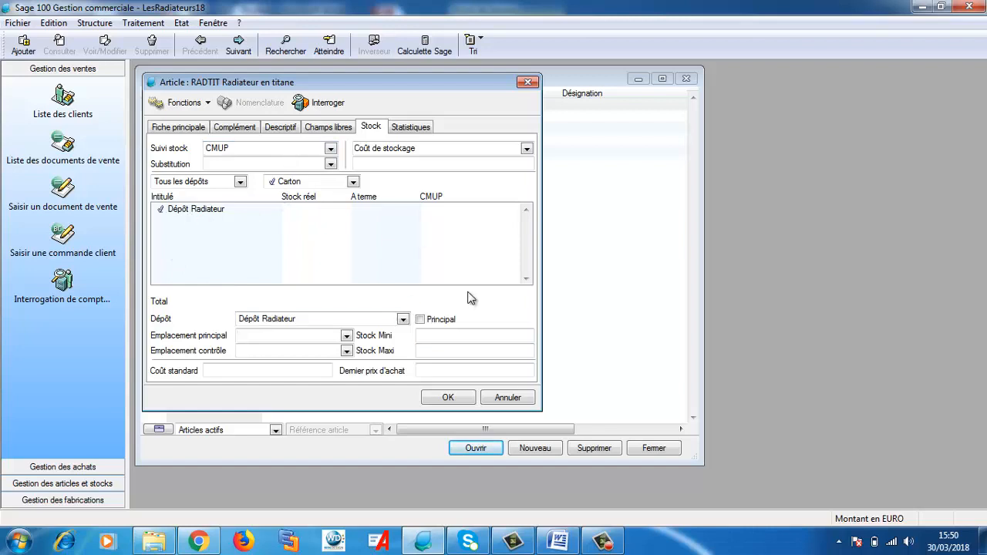
click(449, 398)
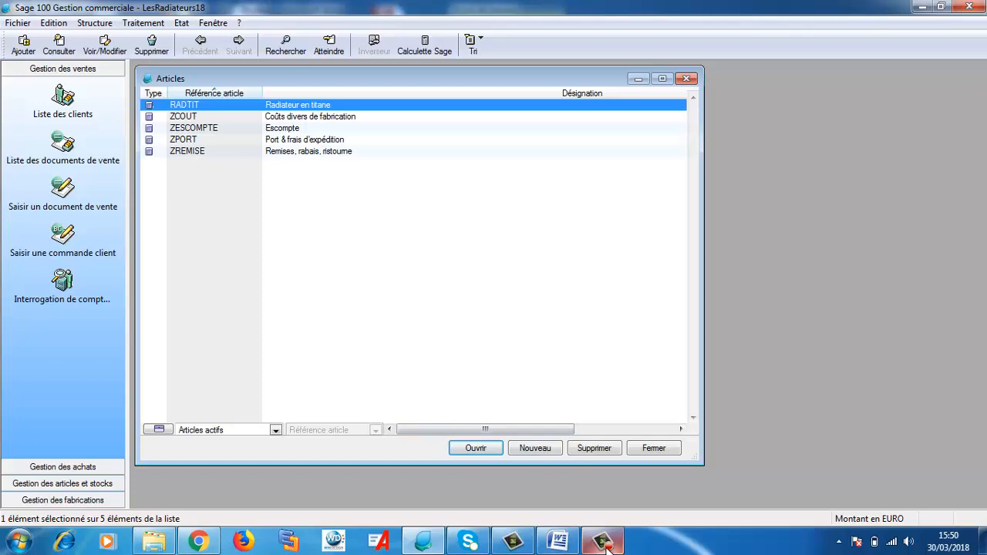
Step: Check the required initial stock in the Word sheet and close the article list in Sage
click(569, 544)
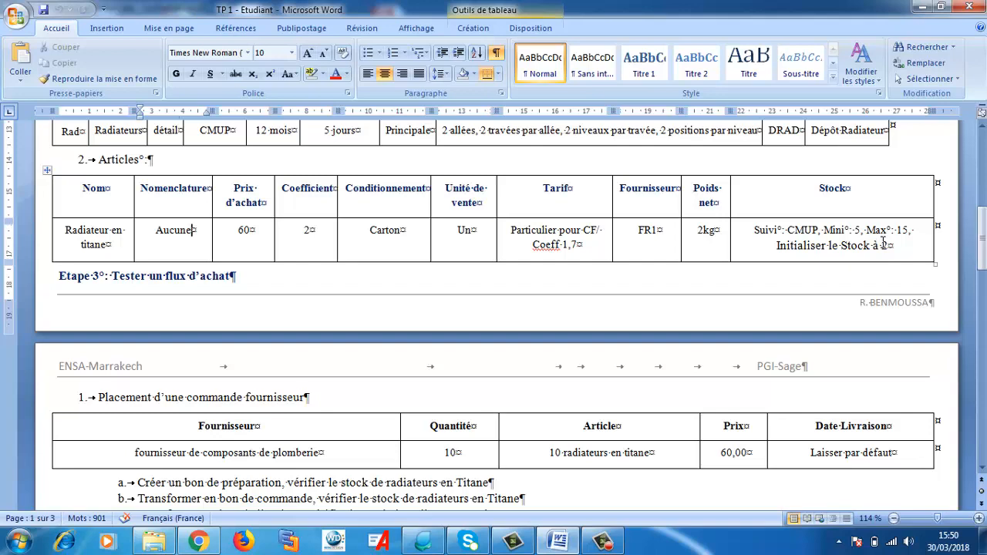
click(424, 543)
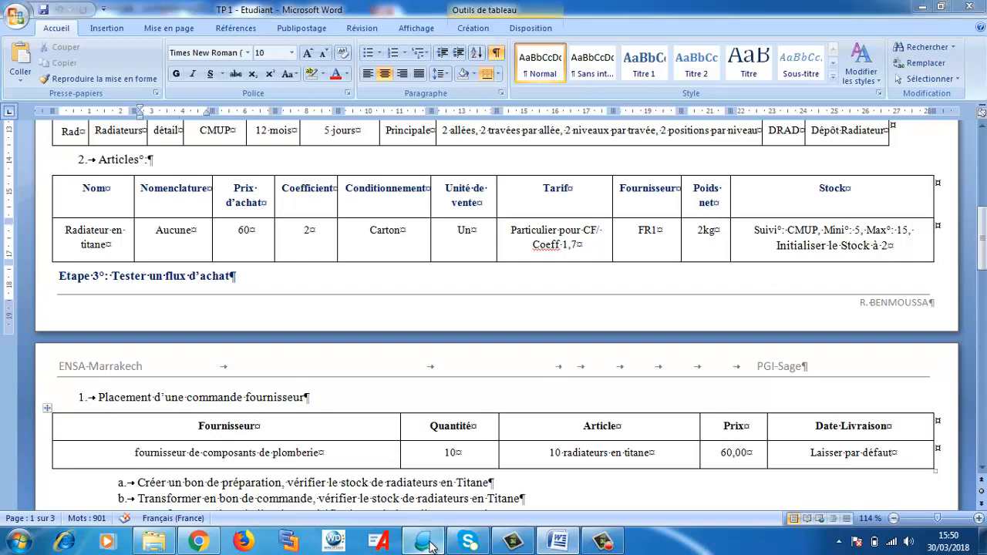
click(654, 449)
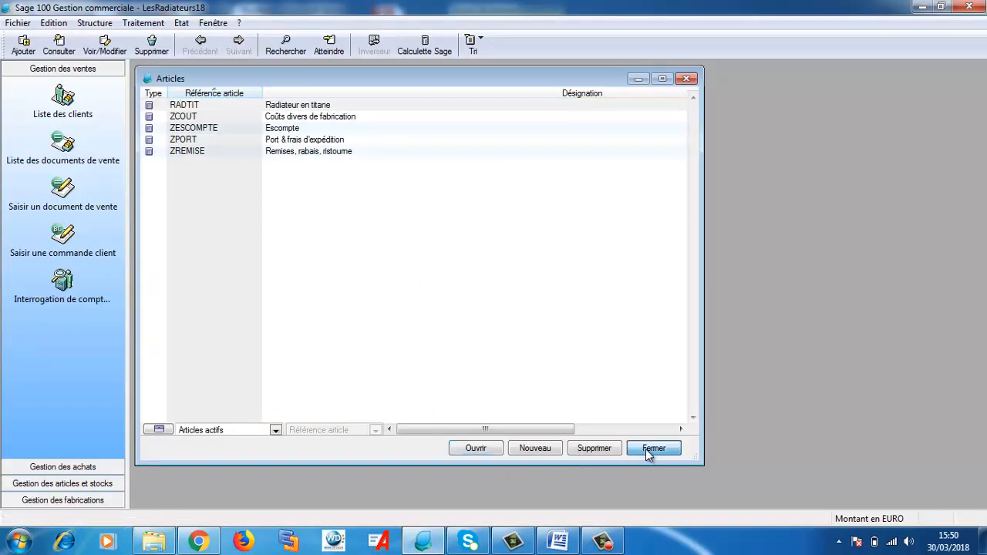
click(408, 283)
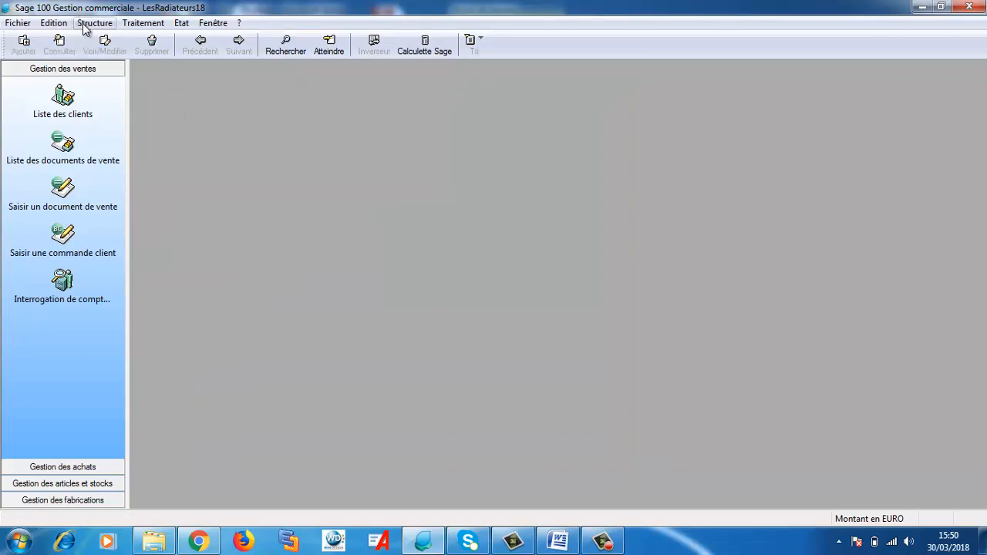
Step: Create a Mouvement d'entrée stock document for Dépôt Radiateur and validate its header
click(135, 23)
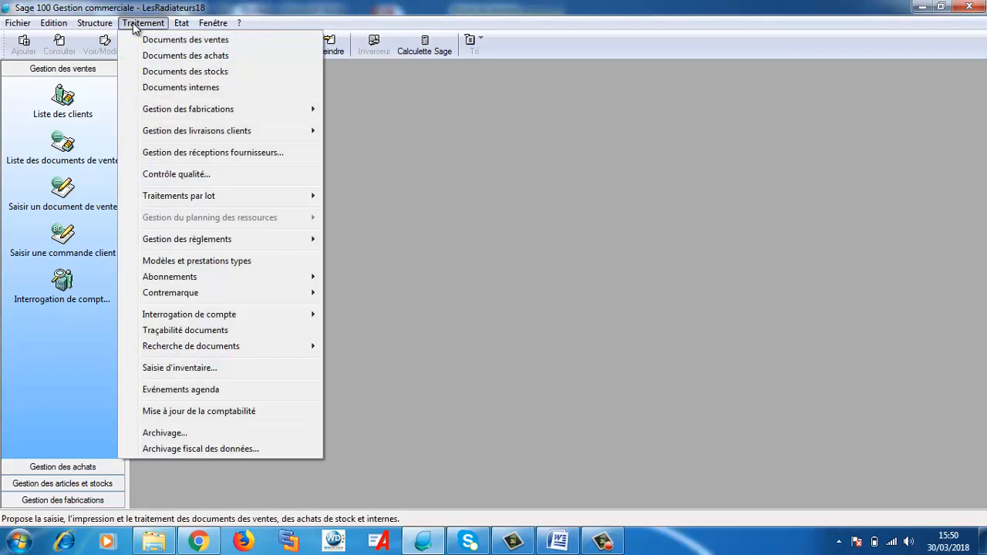
click(159, 75)
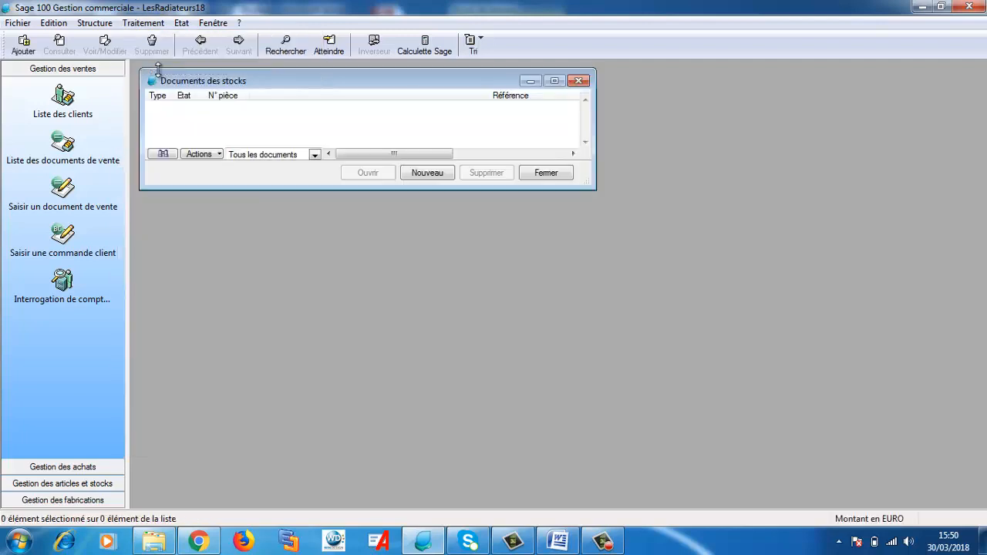
click(429, 174)
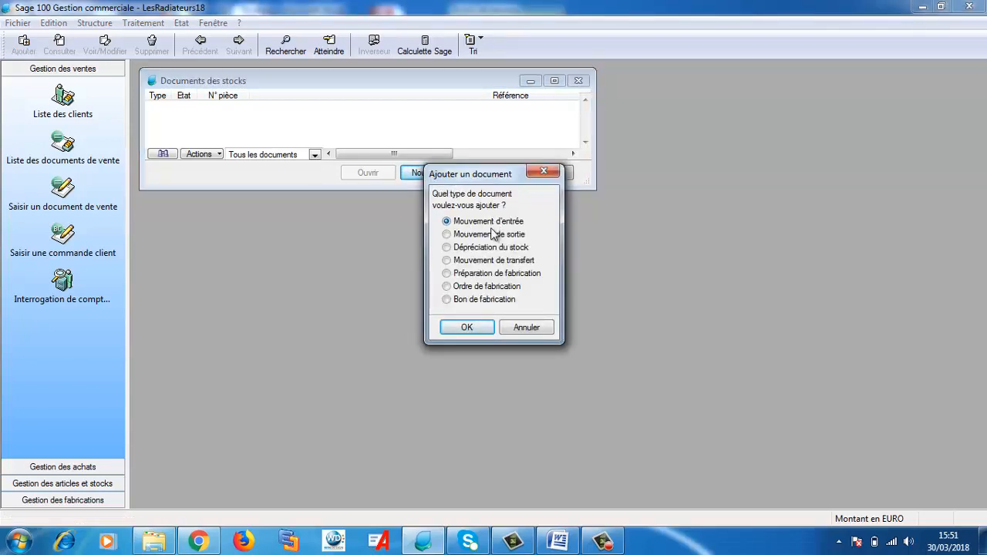
click(475, 328)
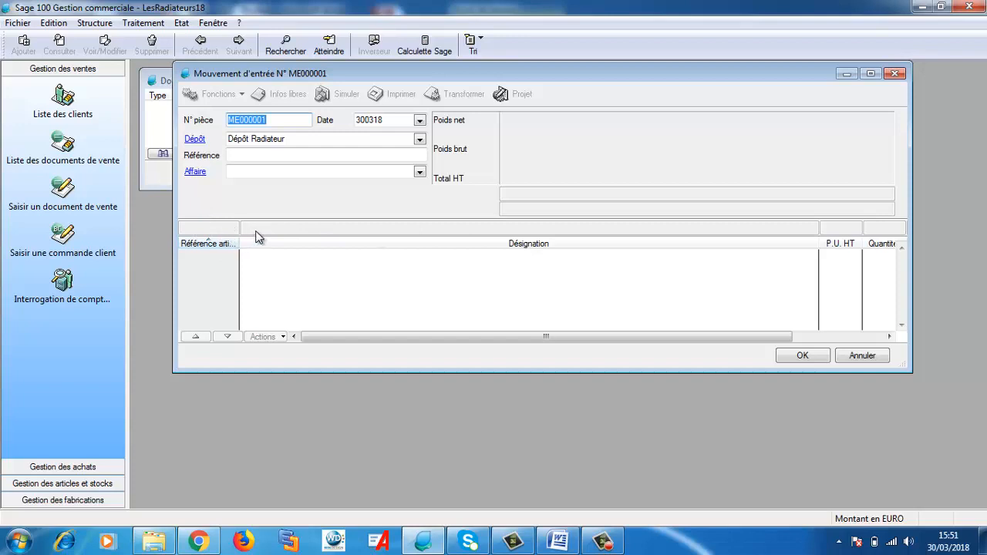
click(364, 141)
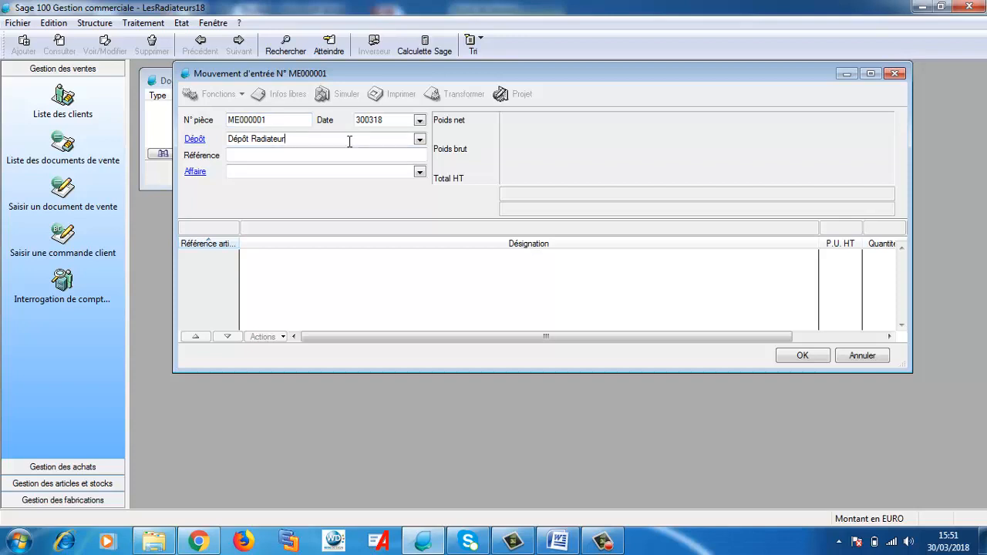
key(Return)
Step: Add the RADTIT article with quantity 2 to the stock entry, validate the document and close the stock documents list
click(215, 228)
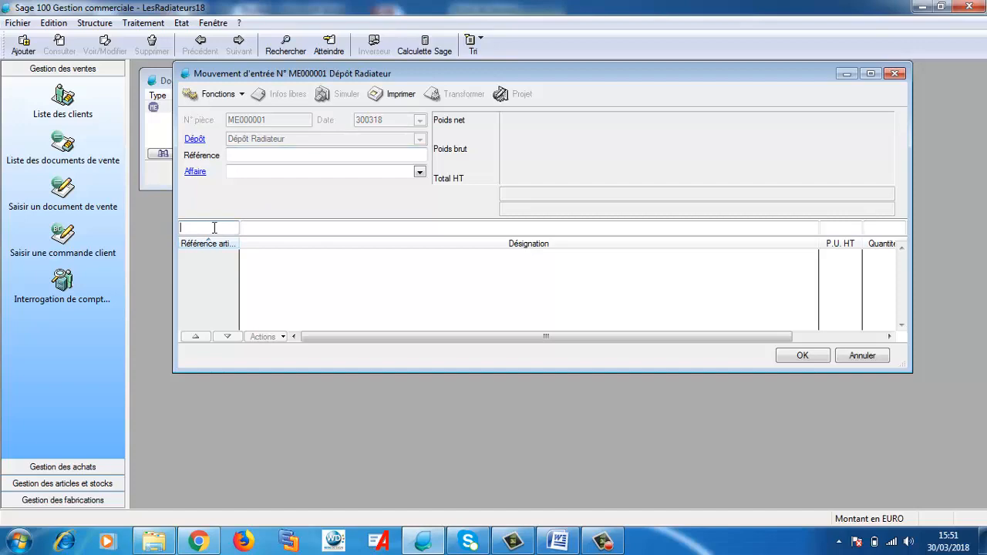
double_click(215, 228)
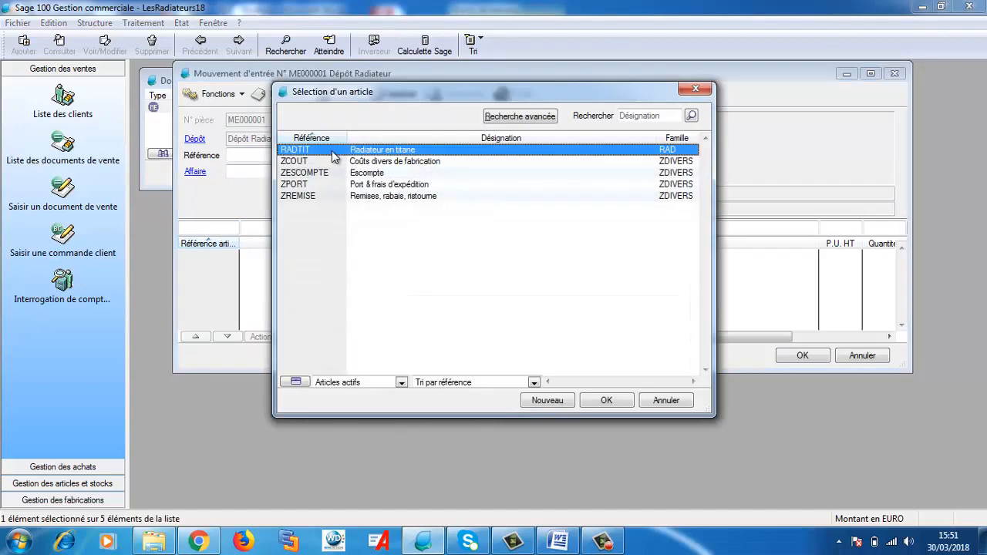
double_click(333, 151)
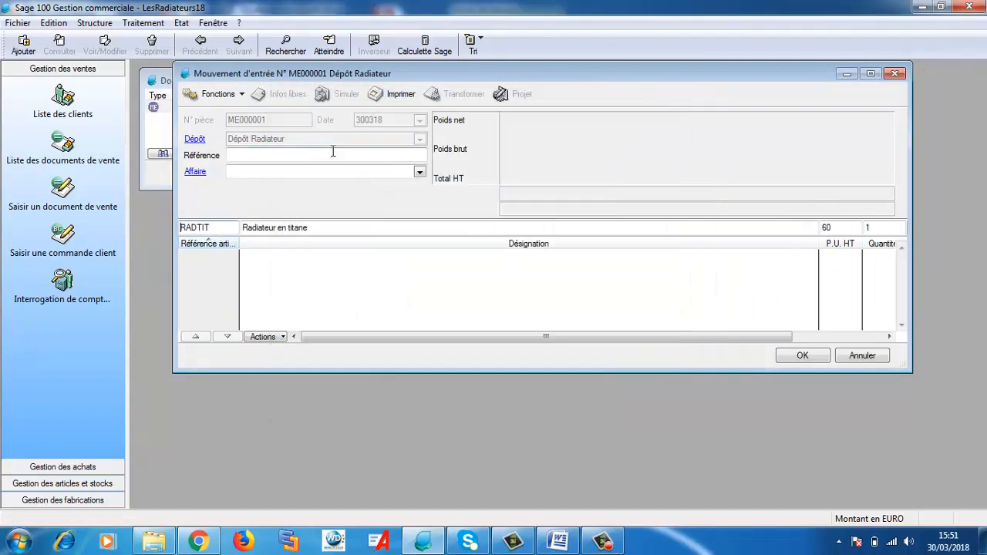
click(882, 228)
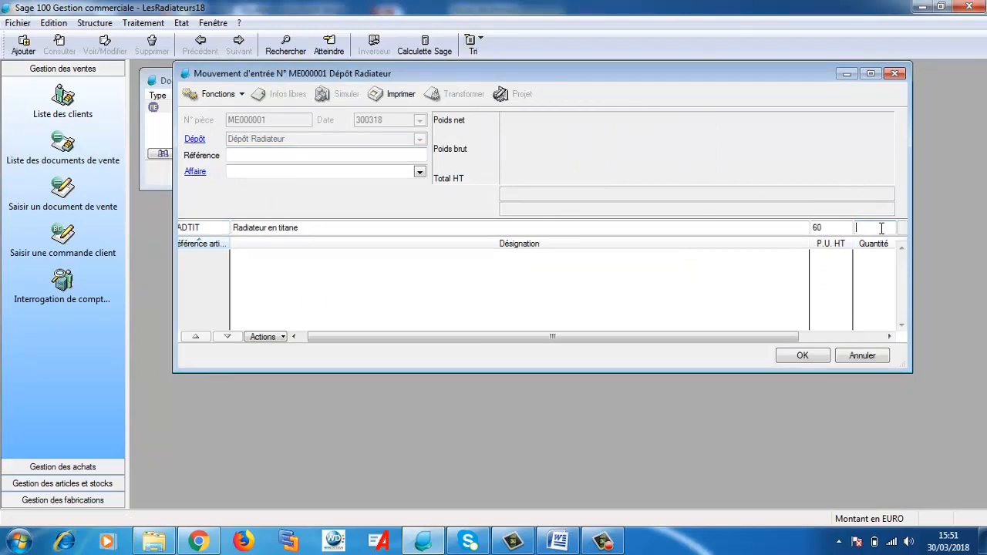
text(2)
key(Return)
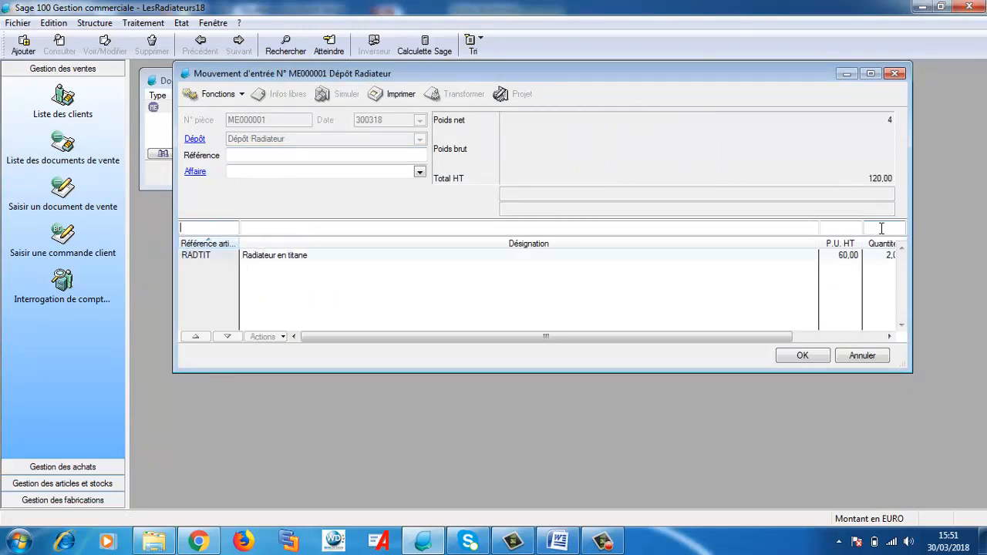
click(814, 363)
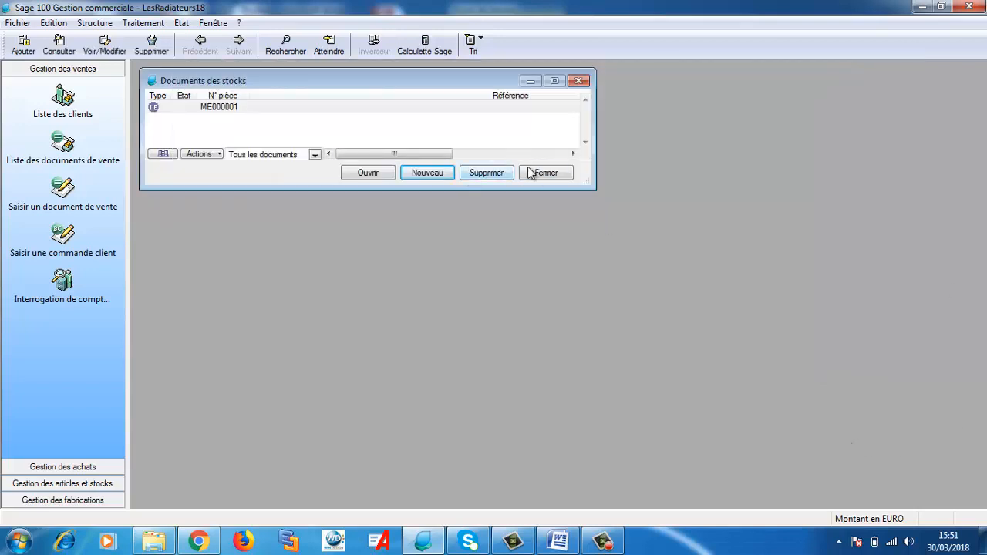
click(534, 175)
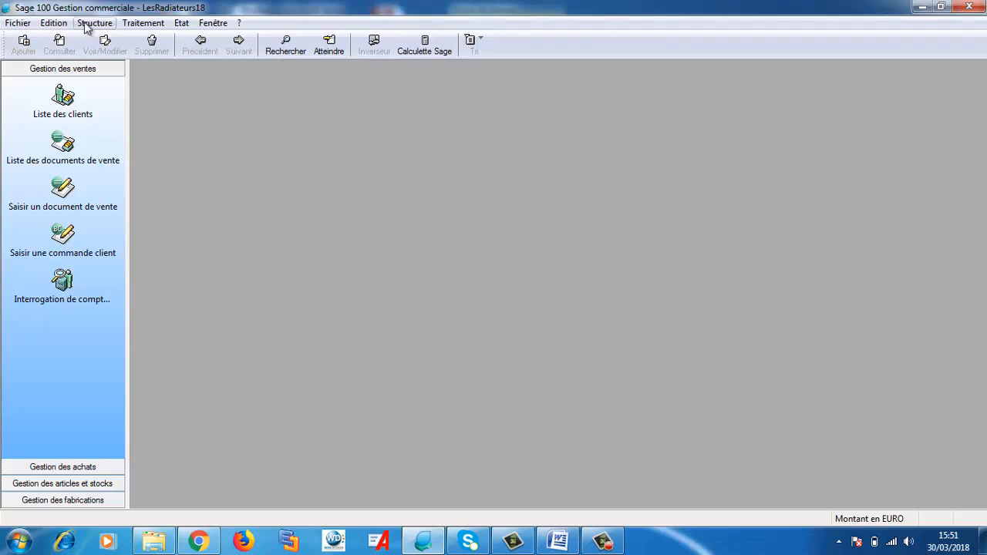
Step: Reopen the RADTIT article to check its real stock in Dépôt Radiateur, then close the record and the article list
click(87, 24)
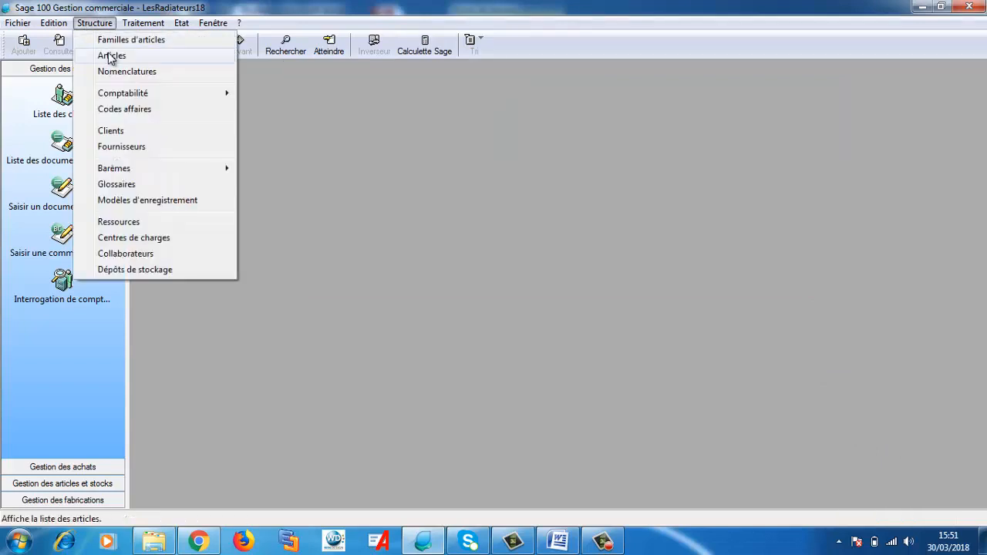
click(108, 54)
double_click(203, 107)
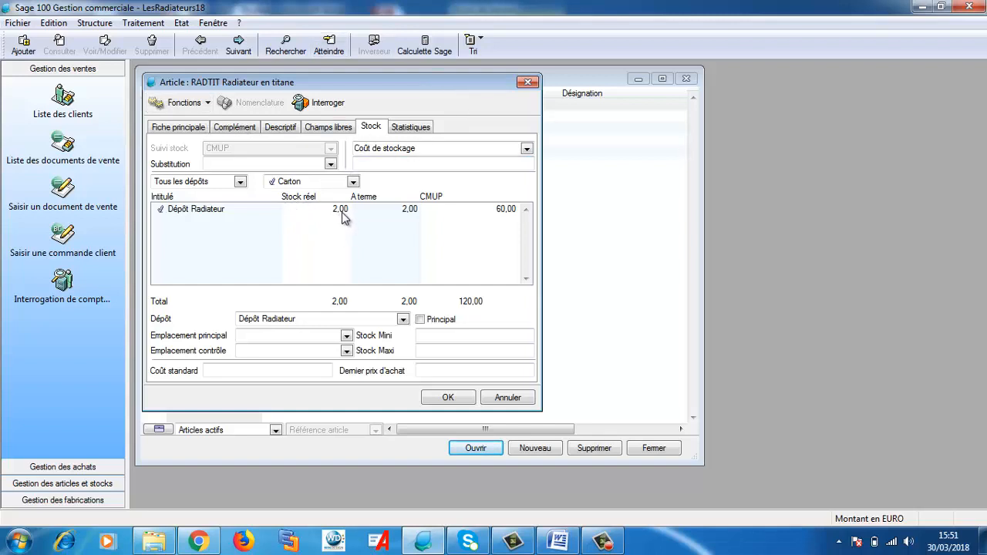
click(450, 398)
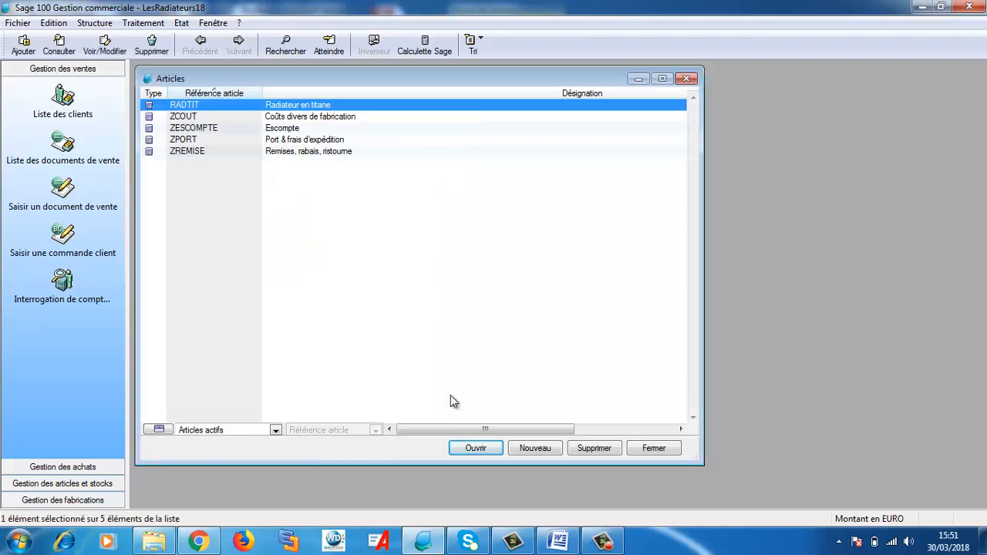
click(668, 450)
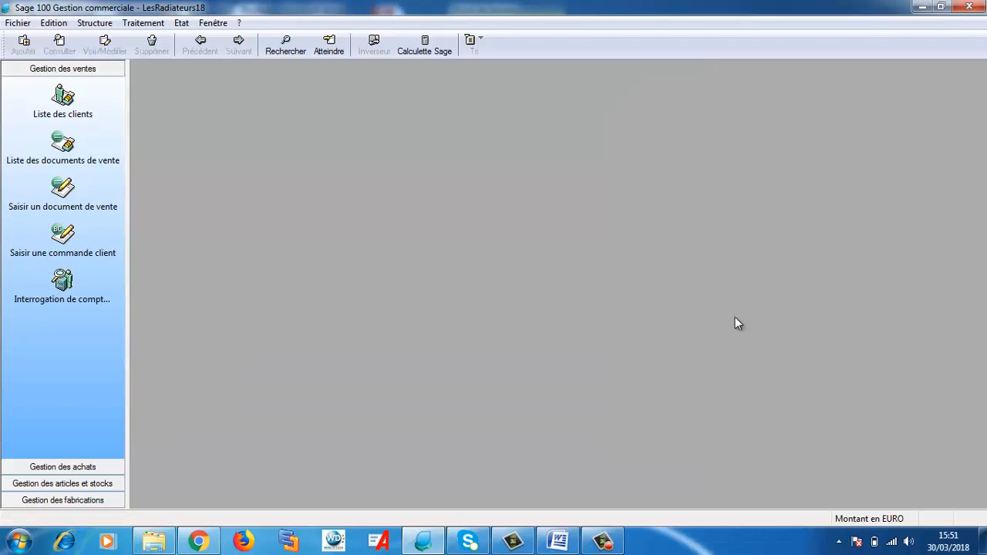
click(602, 533)
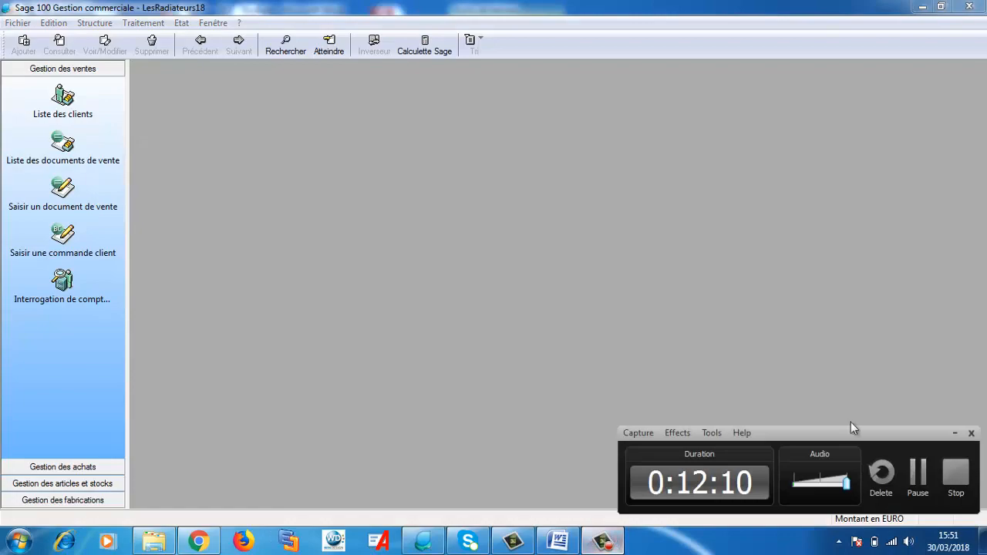